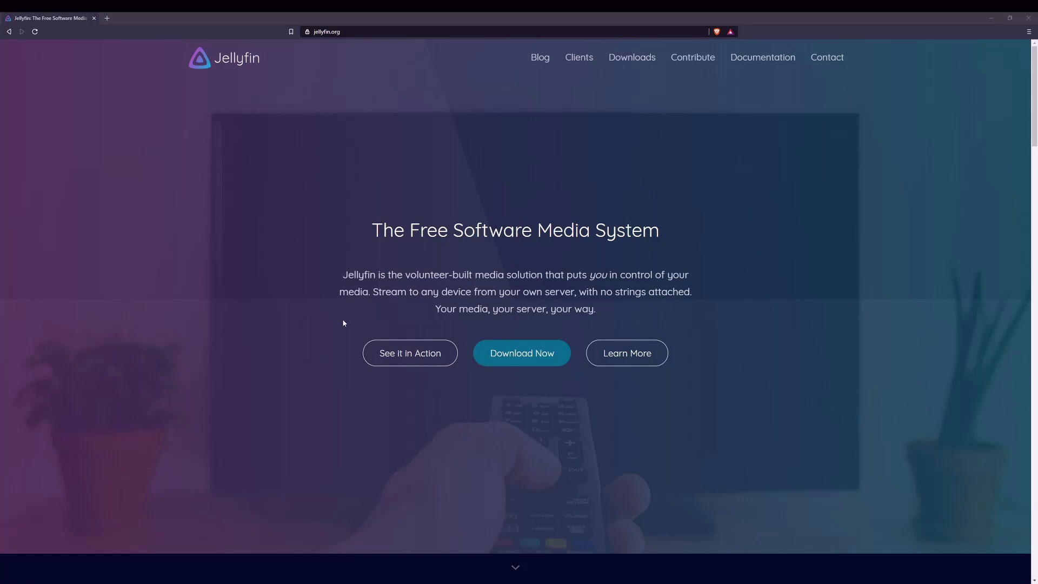
Open the Jellyfin downloads page and examine the server packages offered for each platform, down to Windows.
{"action": "left_click", "coordinate": [525, 357]}
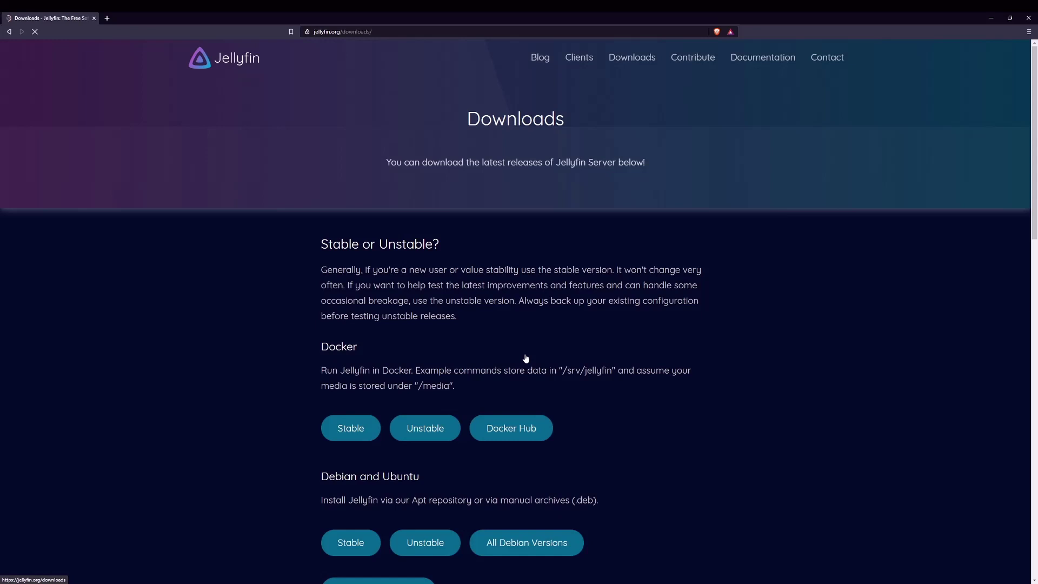
{"action": "scroll", "coordinate": [408, 366], "scroll_direction": "down", "scroll_amount": 3}
{"action": "scroll", "coordinate": [408, 367], "scroll_direction": "up", "scroll_amount": 2}
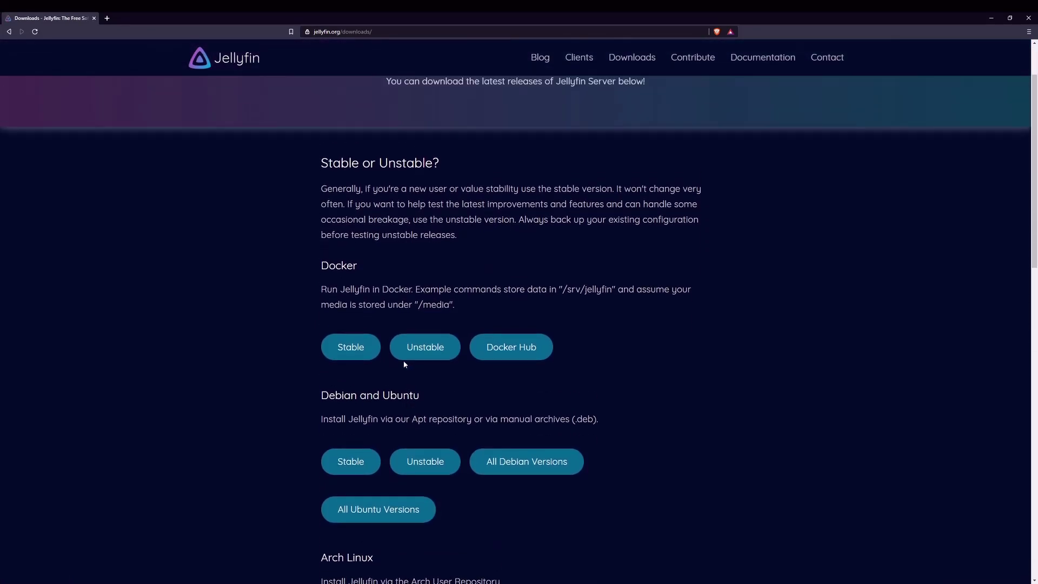
{"action": "scroll", "coordinate": [519, 324], "scroll_direction": "down", "scroll_amount": 3}
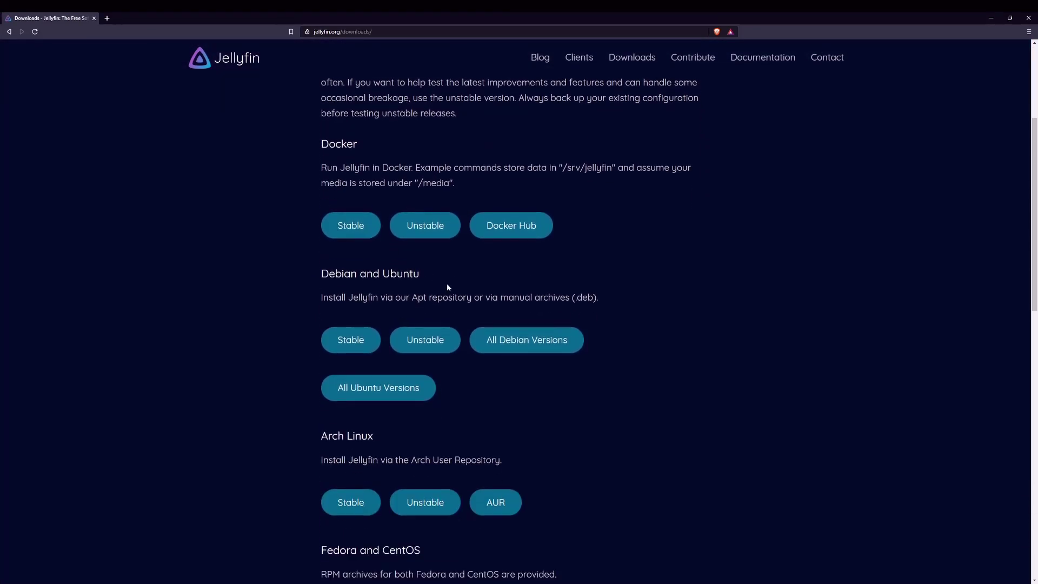
{"action": "scroll", "coordinate": [341, 297], "scroll_direction": "down", "scroll_amount": 3}
{"action": "scroll", "coordinate": [369, 322], "scroll_direction": "down", "scroll_amount": 4}
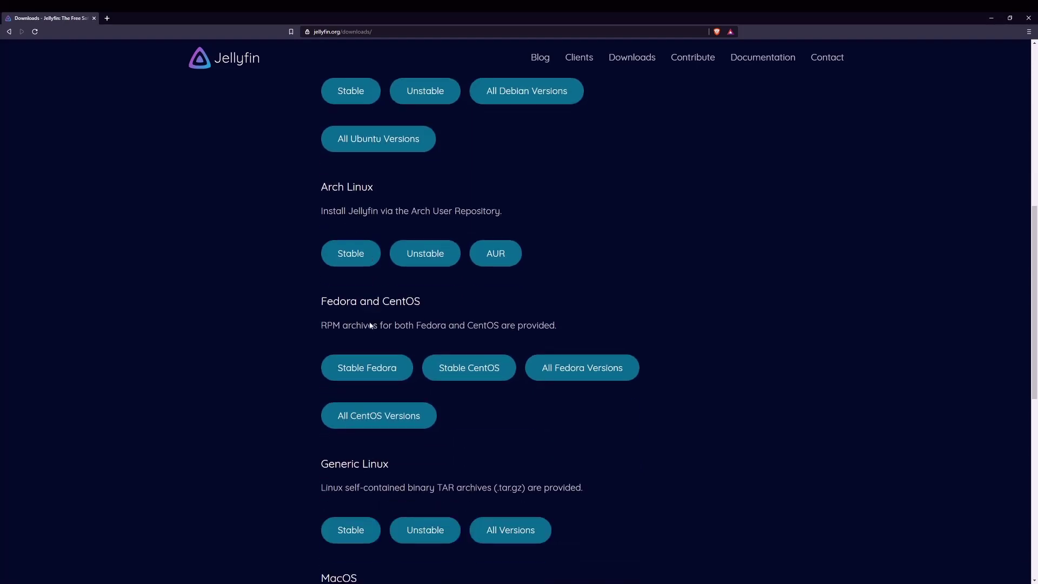
{"action": "scroll", "coordinate": [370, 246], "scroll_direction": "up", "scroll_amount": 5}
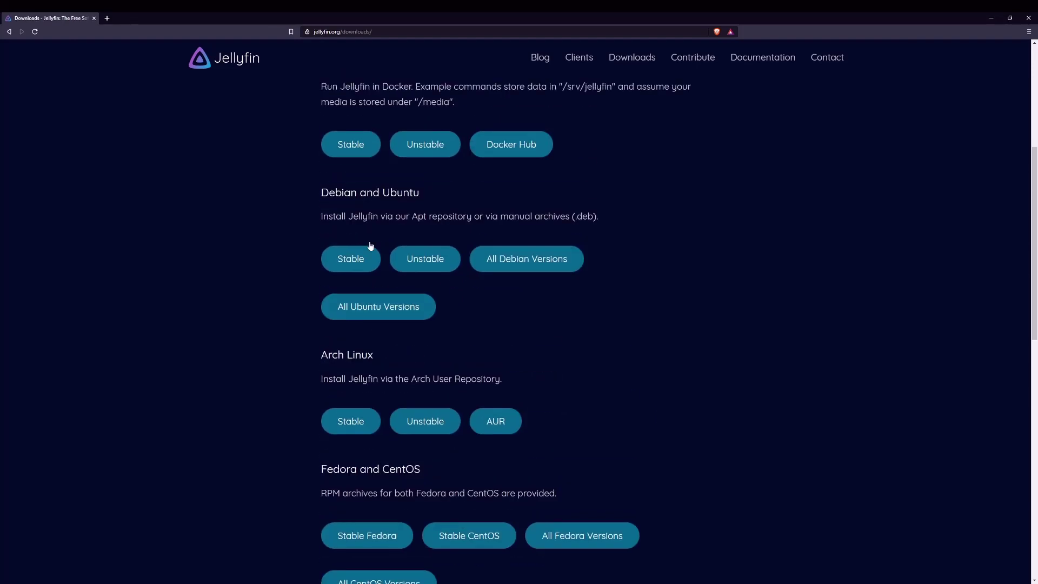
{"action": "scroll", "coordinate": [446, 301], "scroll_direction": "down", "scroll_amount": 10}
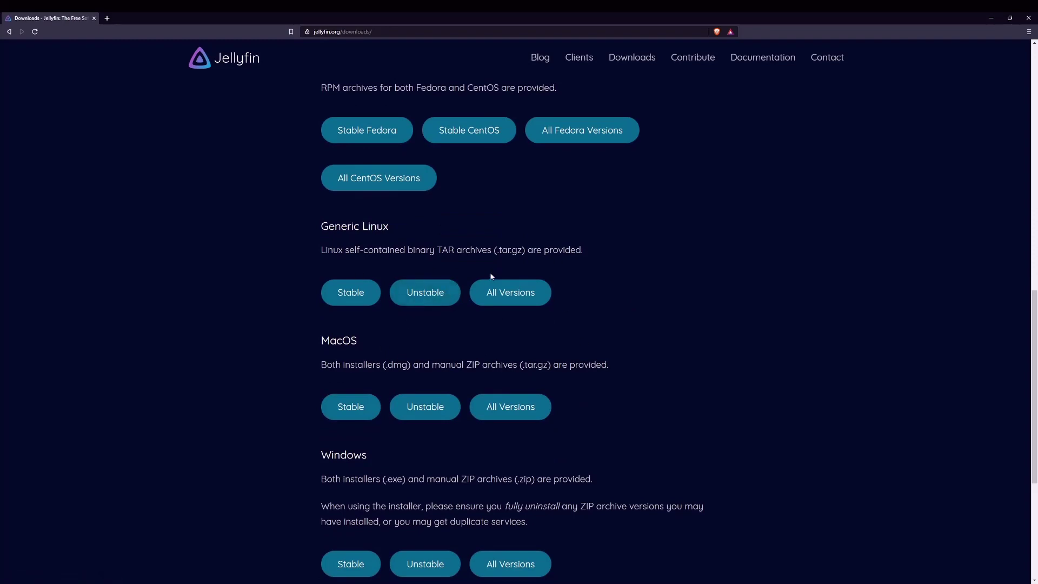
{"action": "scroll", "coordinate": [475, 280], "scroll_direction": "down", "scroll_amount": 5}
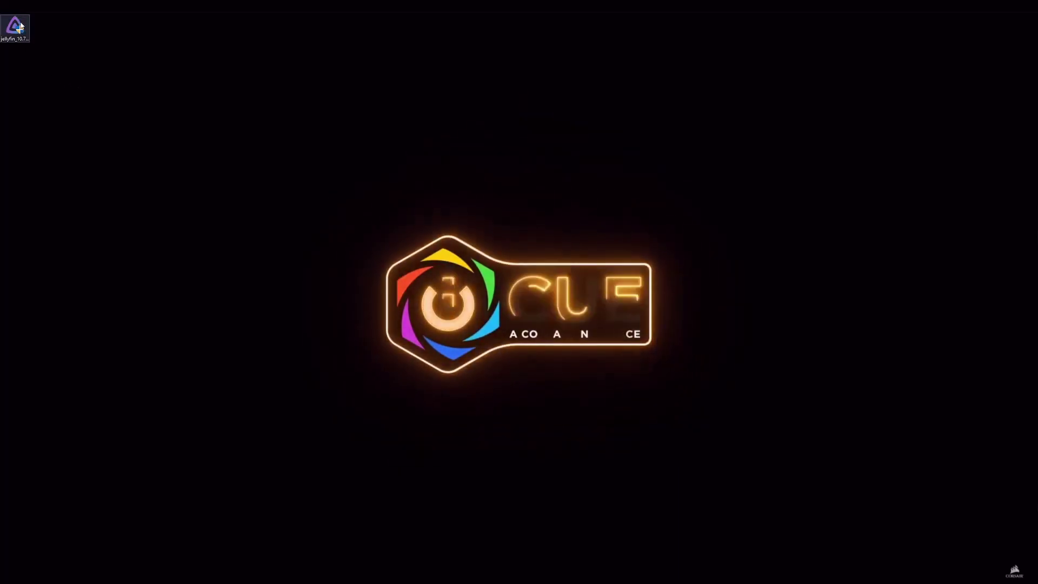
Run the Jellyfin 10.7.1 Windows installer from the desktop as administrator and accept the Basic Install setup type.
{"action": "left_click", "coordinate": [18, 24]}
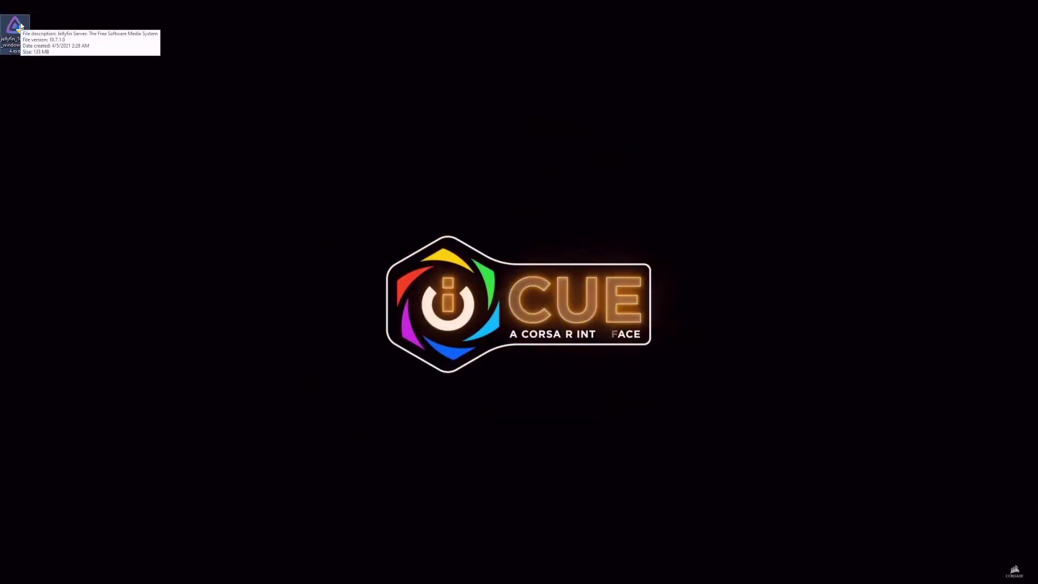
{"action": "right_click", "coordinate": [19, 26]}
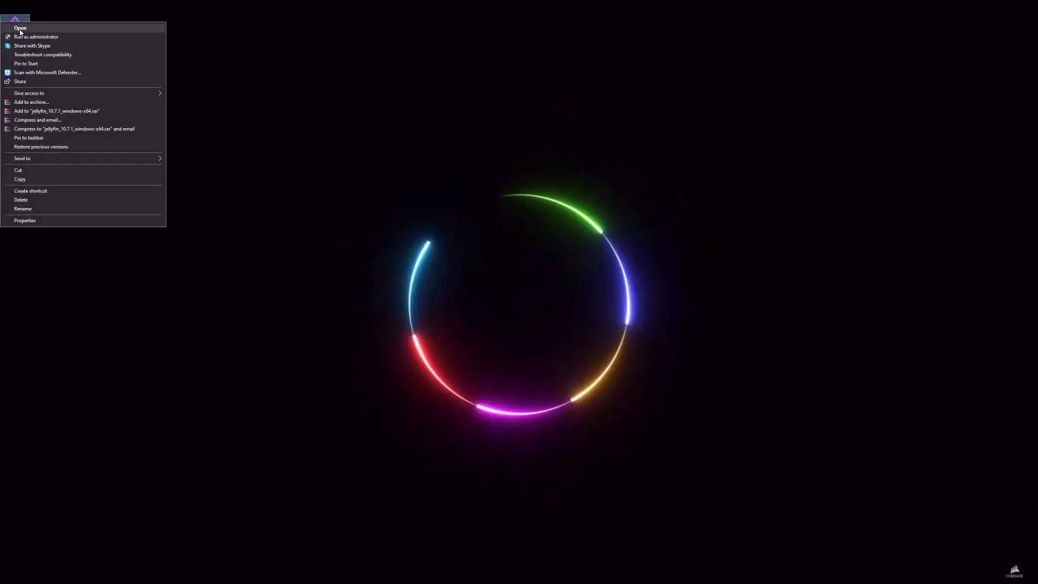
{"action": "left_click", "coordinate": [22, 36]}
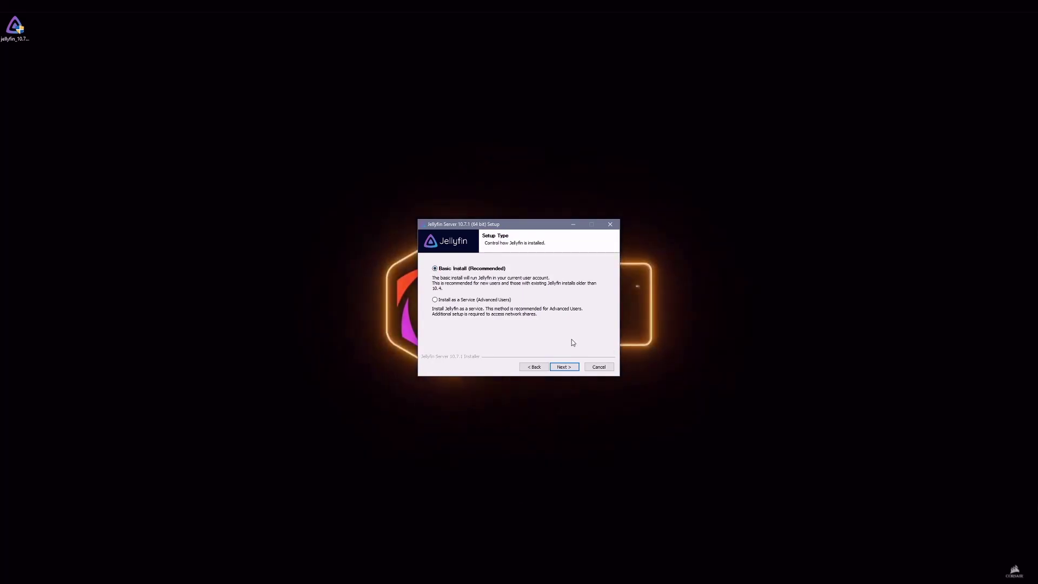
{"action": "left_click", "coordinate": [569, 368]}
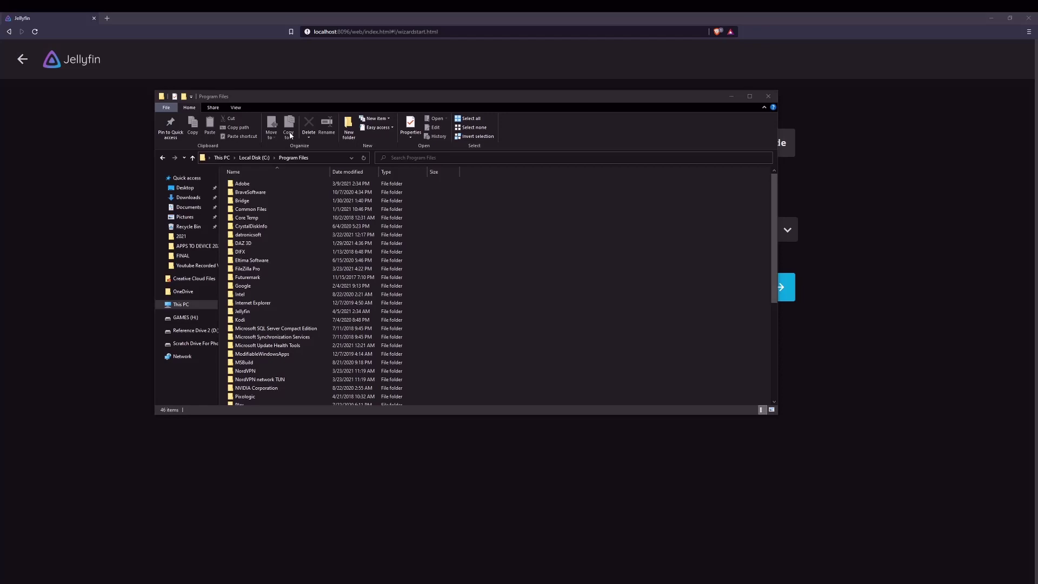
Open the Jellyfin Server folder in Program Files and locate Jellyfin.Windows.Tray.exe.
{"action": "double_click", "coordinate": [242, 312]}
{"action": "double_click", "coordinate": [241, 185]}
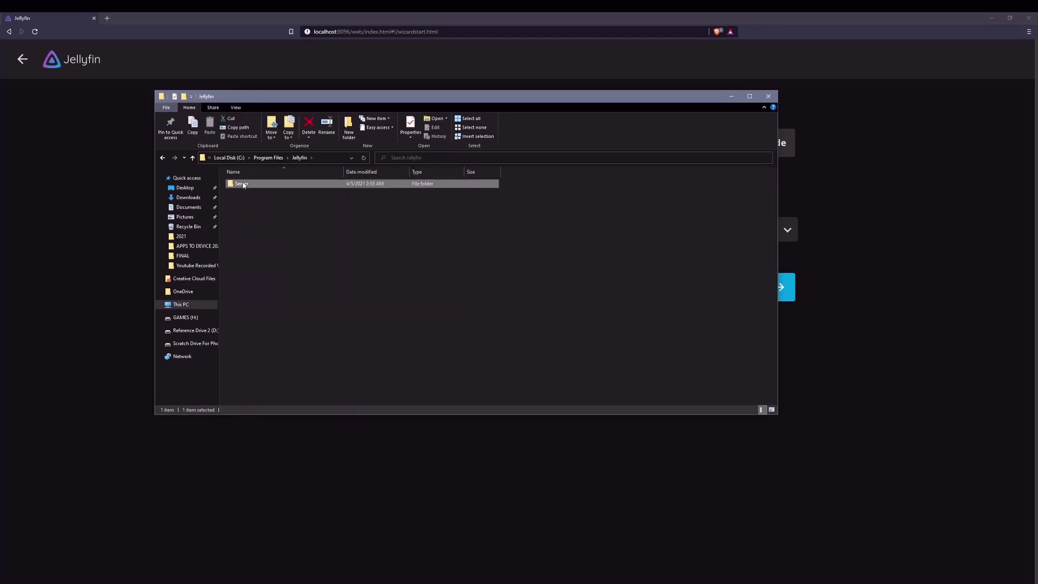
{"action": "scroll", "coordinate": [282, 257], "scroll_direction": "down", "scroll_amount": 5}
{"action": "scroll", "coordinate": [282, 258], "scroll_direction": "down", "scroll_amount": 20}
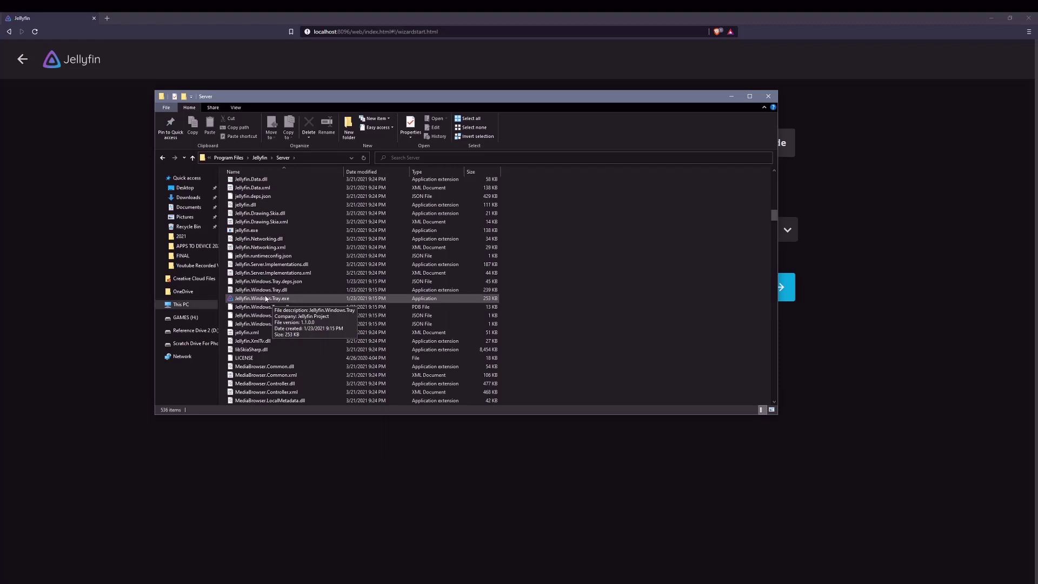
{"action": "mouse_move", "coordinate": [264, 295]}
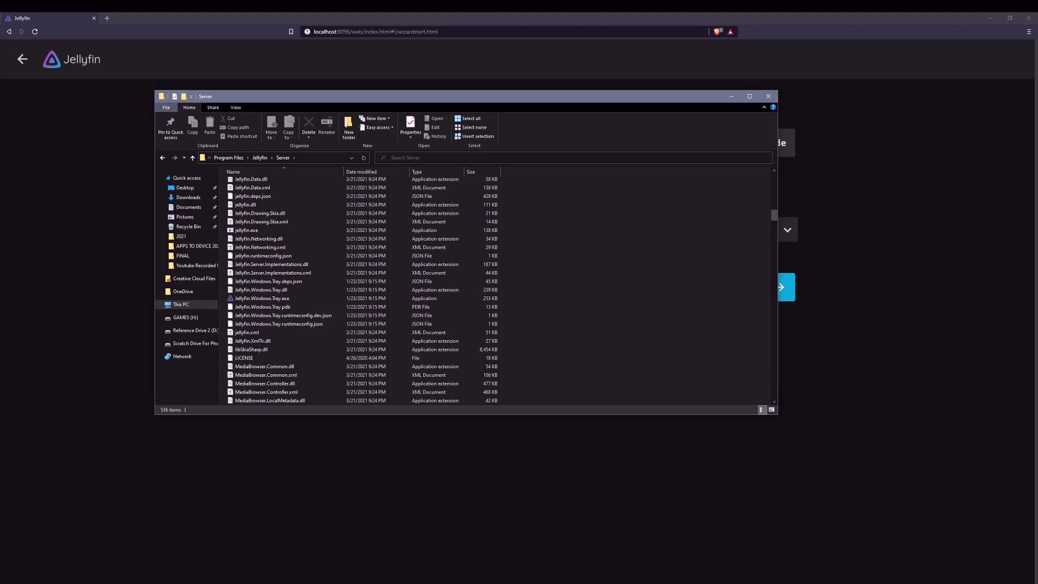
View the server options offered by the Jellyfin system tray app, and return to the setup wizard in the browser.
{"action": "left_click", "coordinate": [961, 583]}
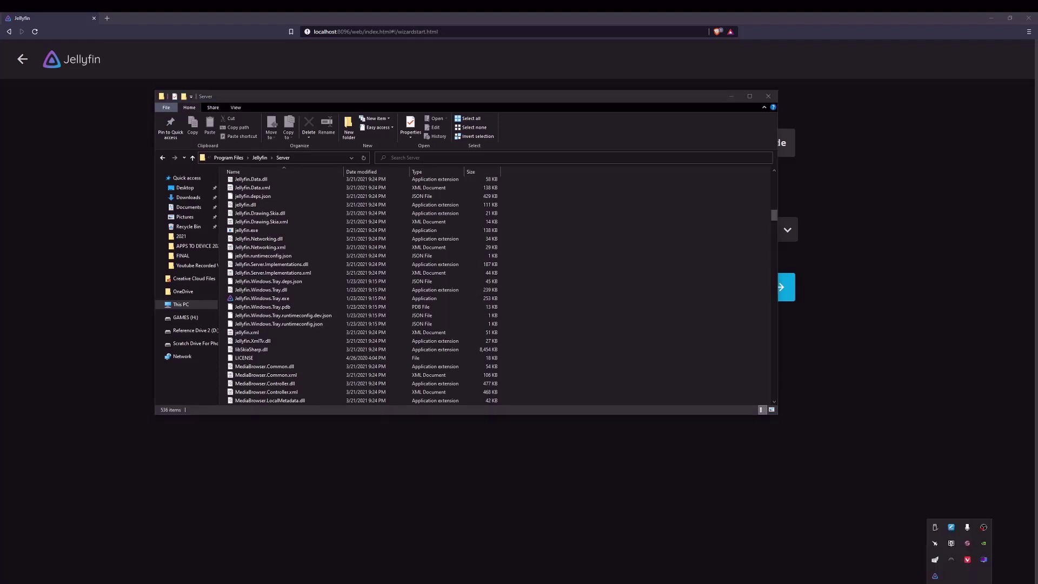
{"action": "right_click", "coordinate": [936, 576]}
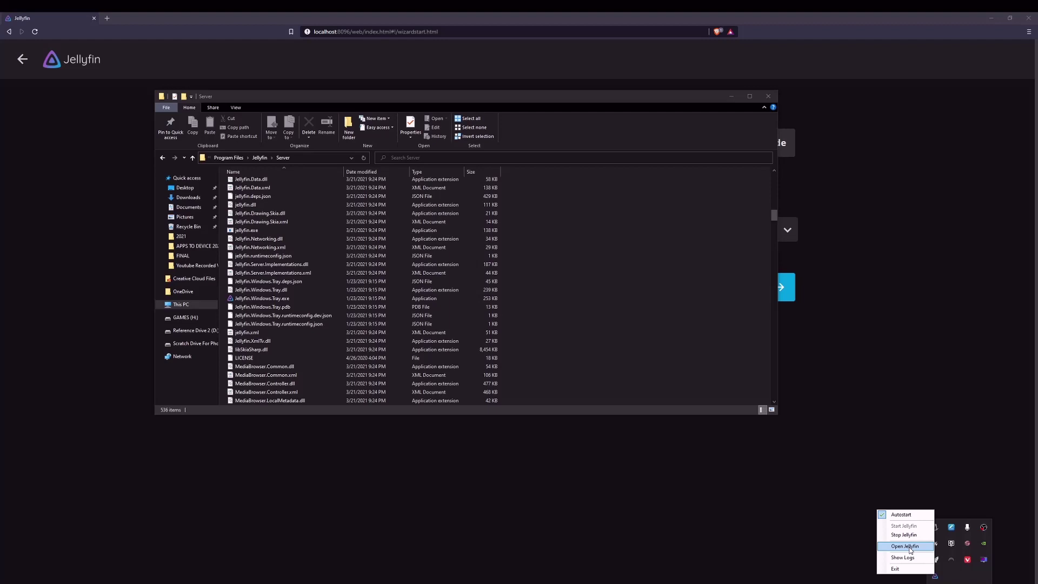
{"action": "left_click", "coordinate": [900, 382]}
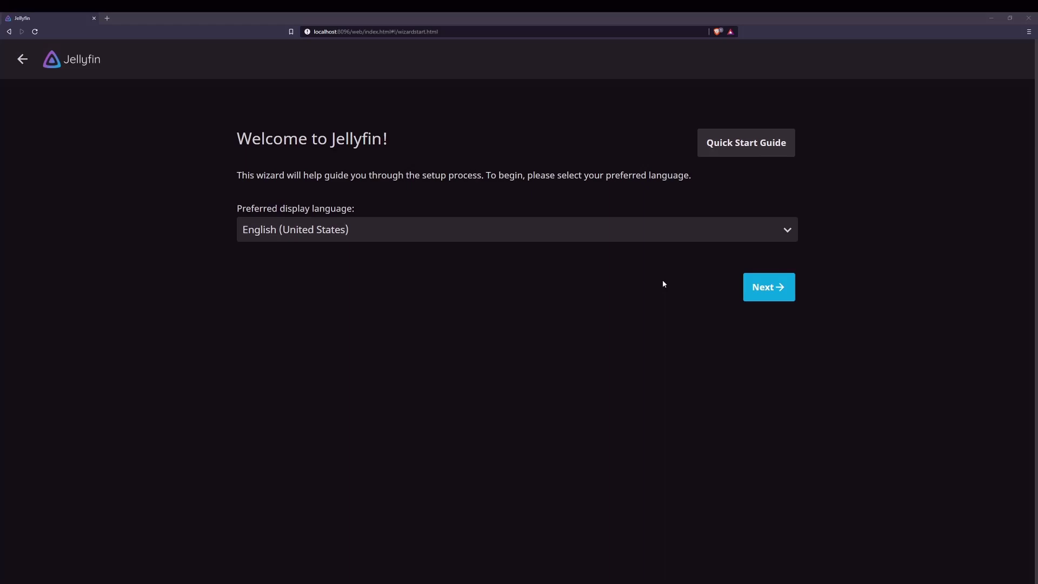
Accept English (United States) as the display language and replace the suggested admin username with test001.
{"action": "left_click", "coordinate": [764, 295]}
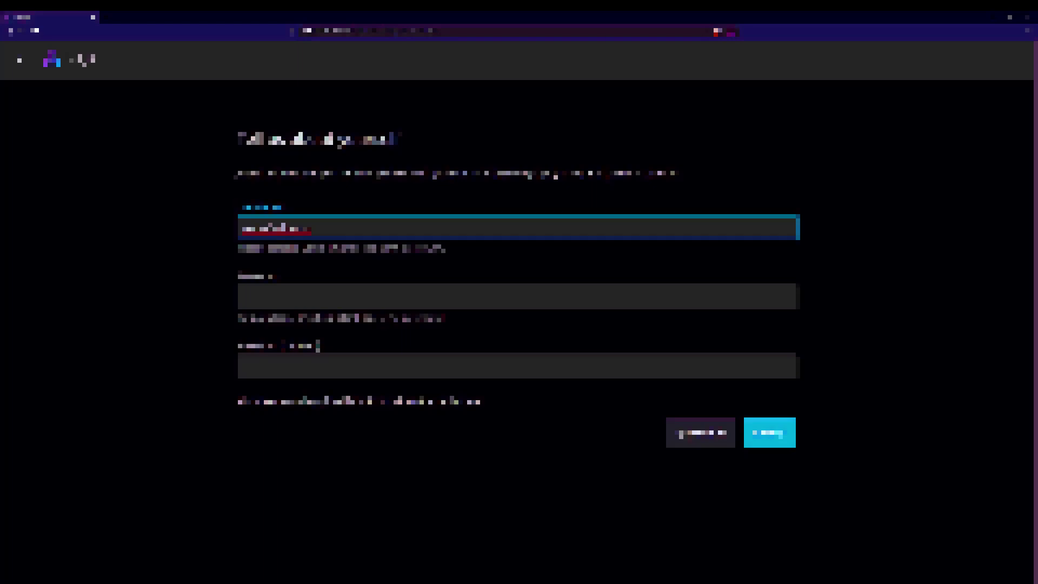
{"action": "key", "text": "BackSpace"}
{"action": "key", "text": "BackSpace"}
{"action": "key", "text": "BackSpace"}
{"action": "key", "text": "BackSpace"}
{"action": "key", "text": "BackSpace"}
{"action": "key", "text": "BackSpace"}
{"action": "key", "text": "BackSpace"}
{"action": "key", "text": "BackSpace"}
{"action": "key", "text": "BackSpace"}
{"action": "key", "text": "BackSpace"}
{"action": "key", "text": "BackSpace"}
{"action": "key", "text": "BackSpace"}
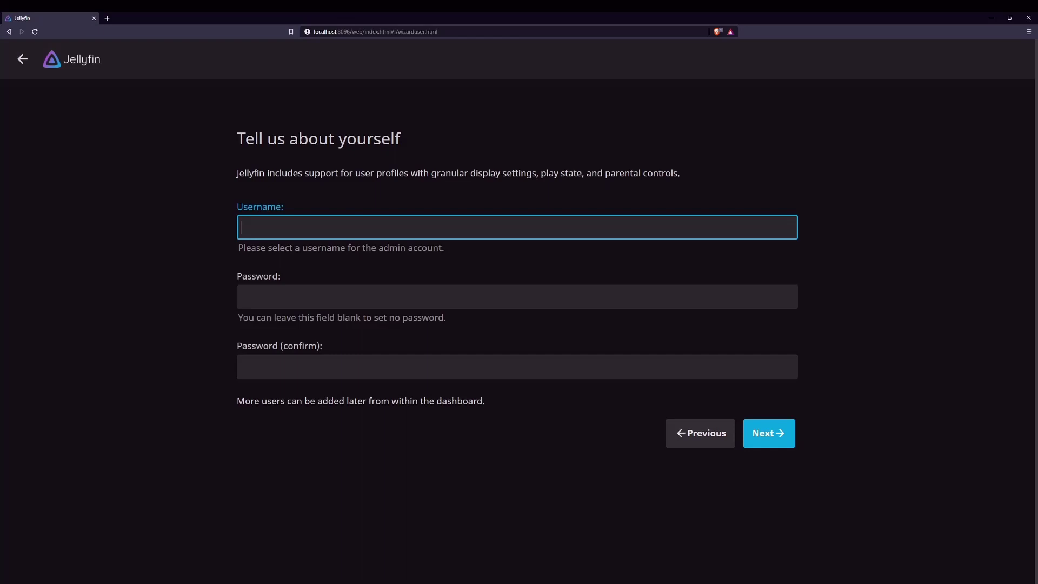
{"action": "type", "text": "test001"}
Fill in the admin password and its confirmation, and submit the profile without saving the password in the browser.
{"action": "left_click_drag", "start_coordinate": [292, 236], "coordinate": [231, 227]}
{"action": "right_click", "coordinate": [263, 229]}
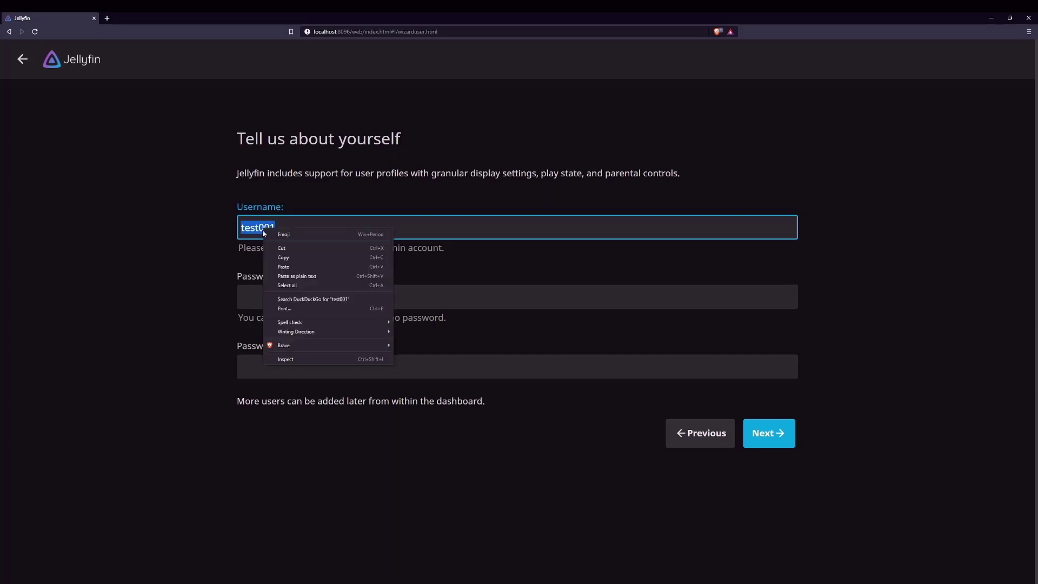
{"action": "left_click", "coordinate": [289, 257]}
{"action": "left_click", "coordinate": [270, 298]}
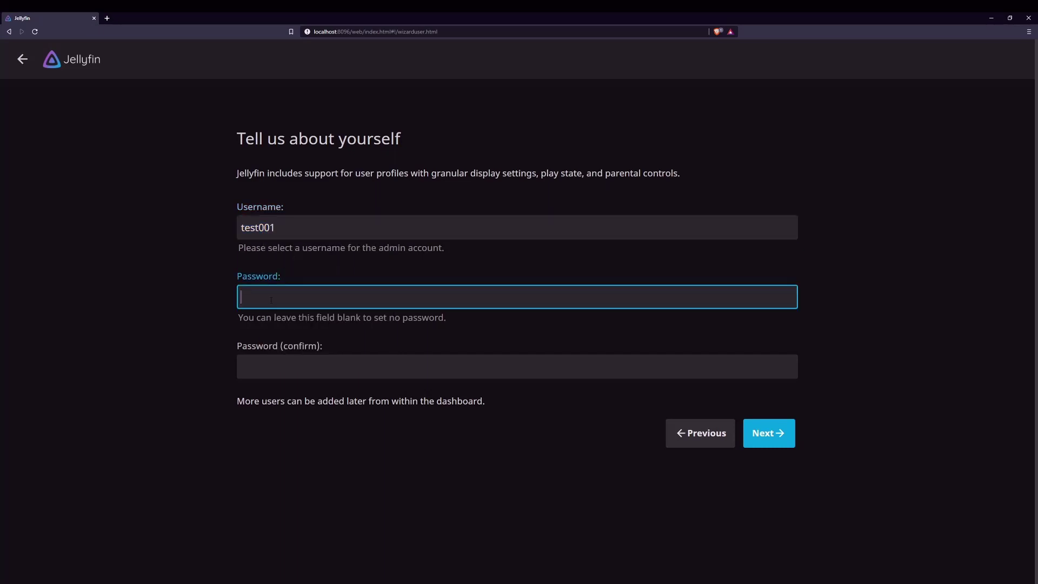
{"action": "right_click", "coordinate": [270, 300]}
{"action": "left_click", "coordinate": [291, 375]}
{"action": "left_click", "coordinate": [279, 365]}
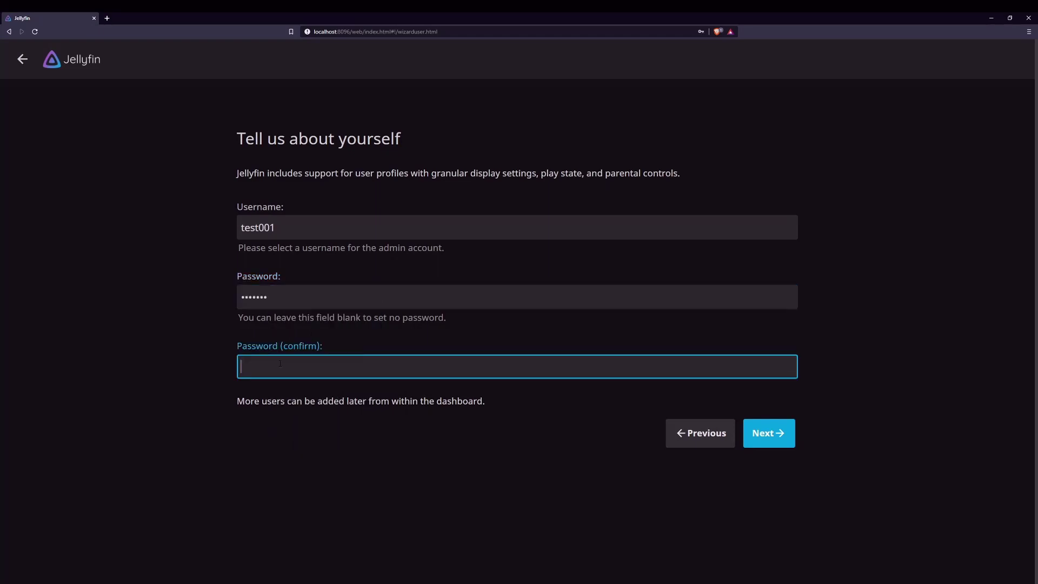
{"action": "right_click", "coordinate": [280, 363]}
{"action": "left_click", "coordinate": [302, 439]}
{"action": "left_click", "coordinate": [769, 433]}
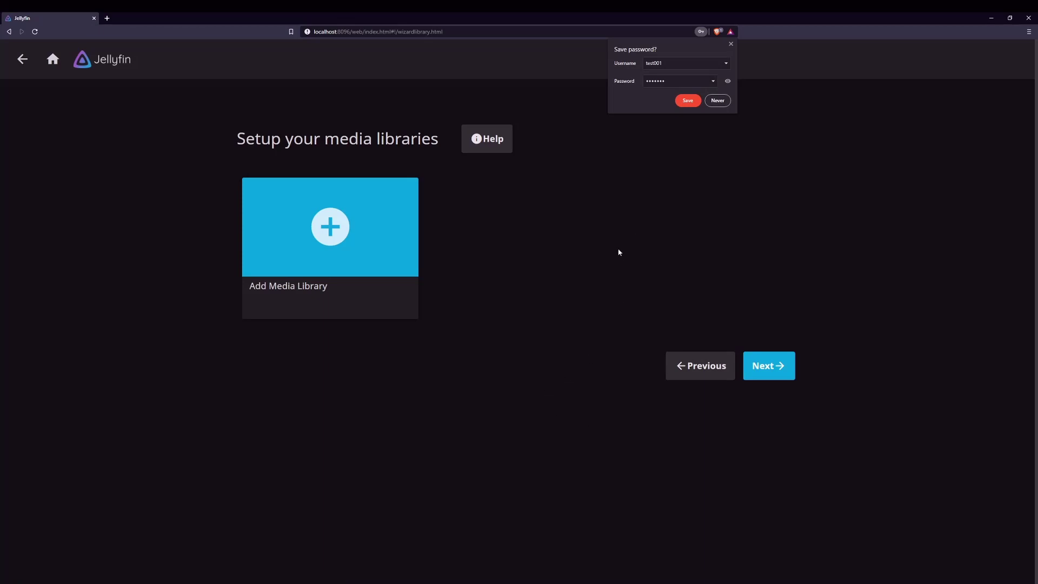
{"action": "left_click", "coordinate": [731, 43]}
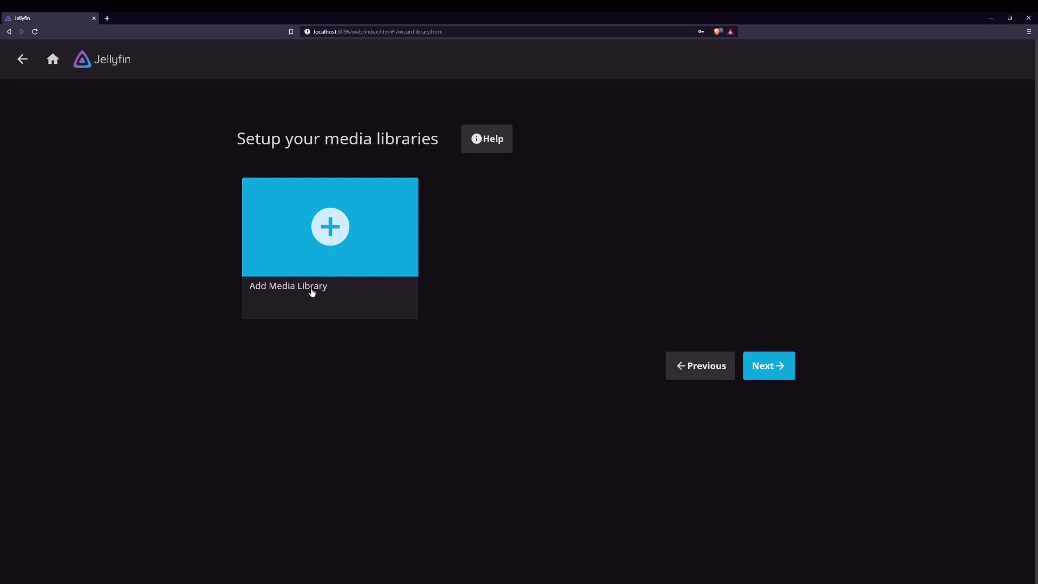
Start a new media library with content type Other and display name YOUTUBE.
{"action": "left_click", "coordinate": [338, 231]}
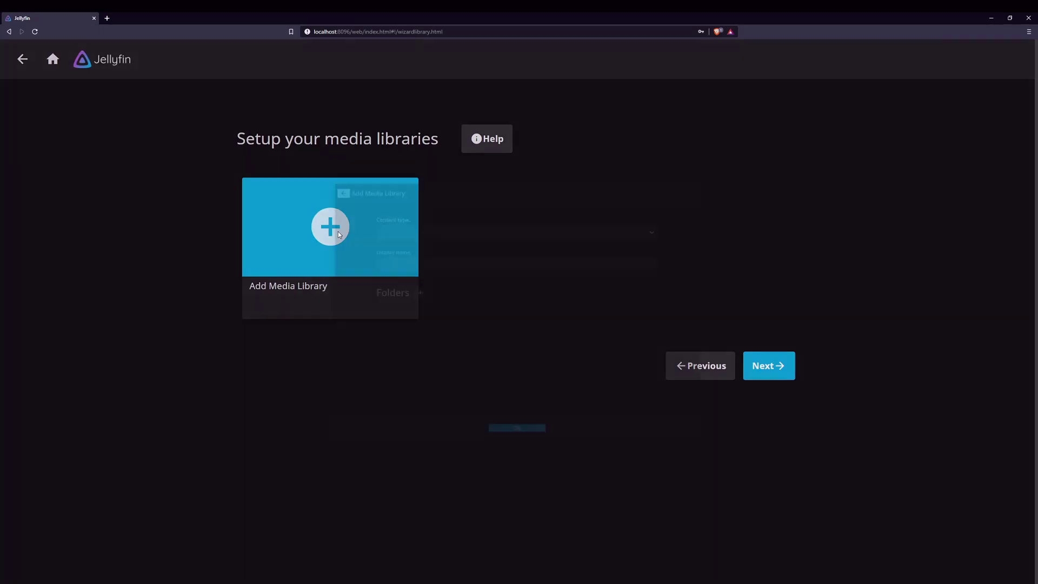
{"action": "left_click", "coordinate": [380, 191]}
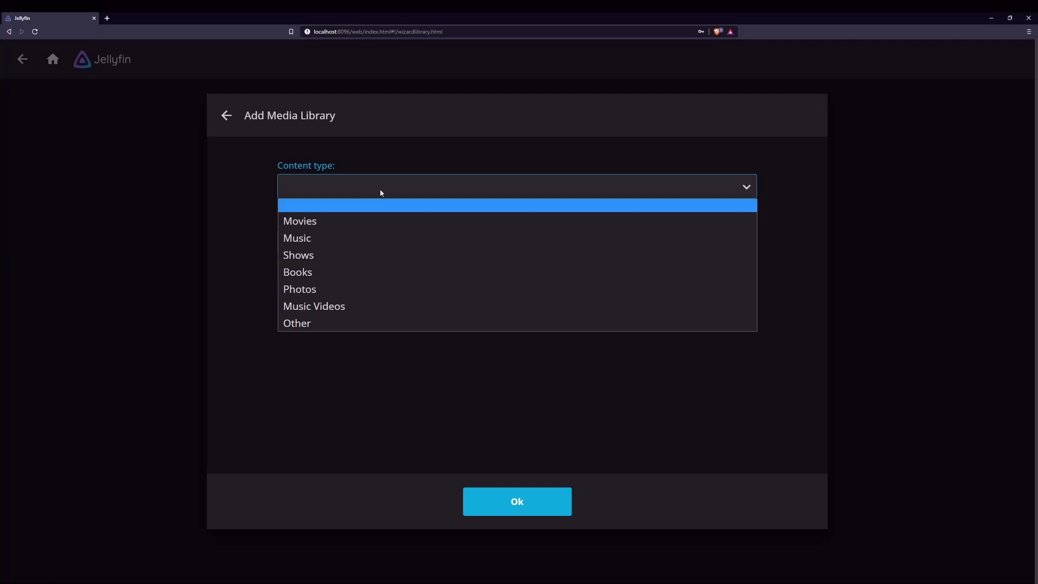
{"action": "left_click", "coordinate": [319, 324]}
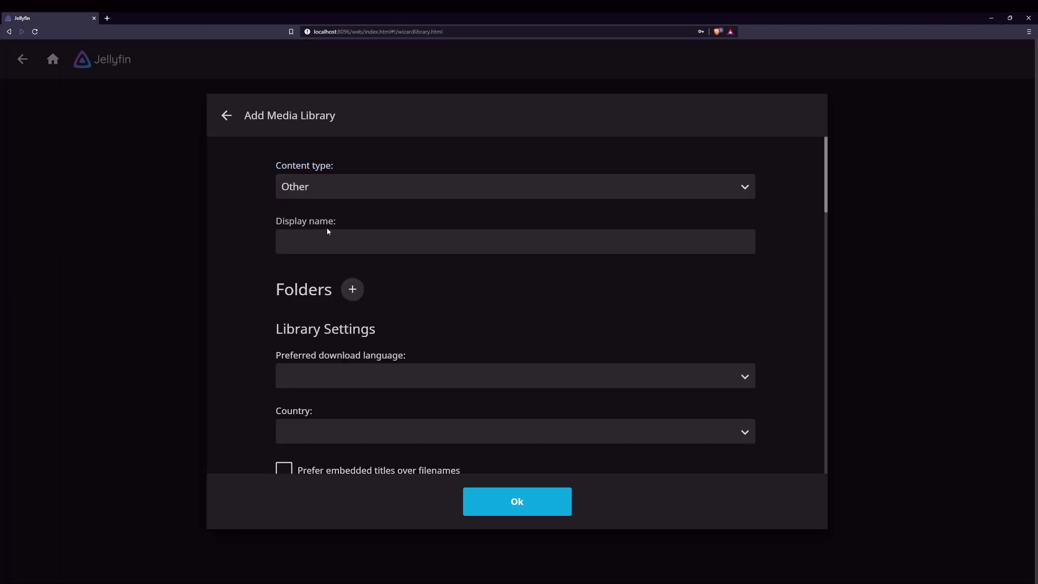
{"action": "left_click", "coordinate": [327, 246]}
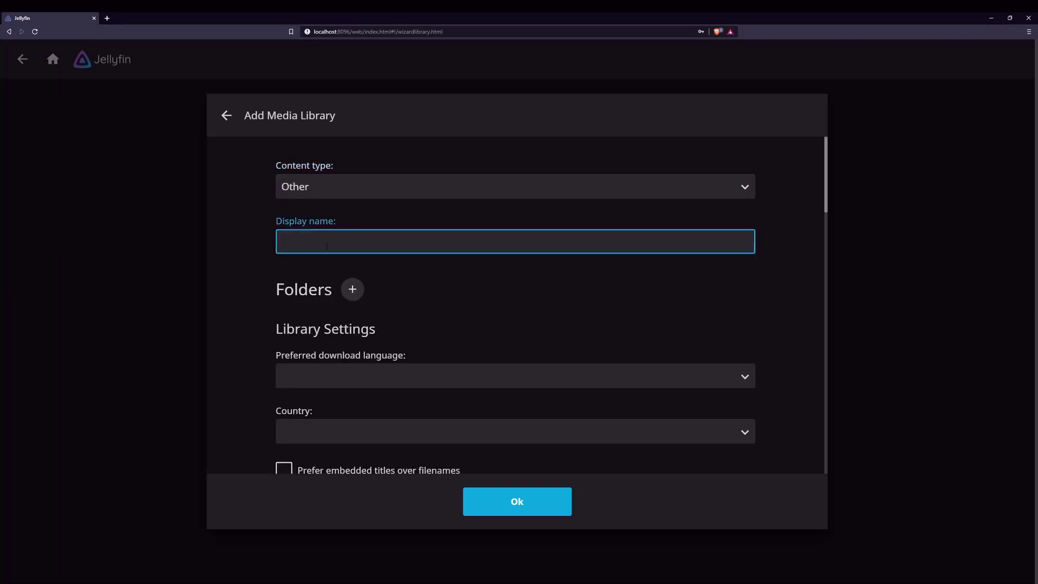
{"action": "type", "text": "YOUTUBE"}
Add the folder F:\VOD to the YOUTUBE media library.
{"action": "scroll", "coordinate": [264, 289], "scroll_direction": "down", "scroll_amount": 2}
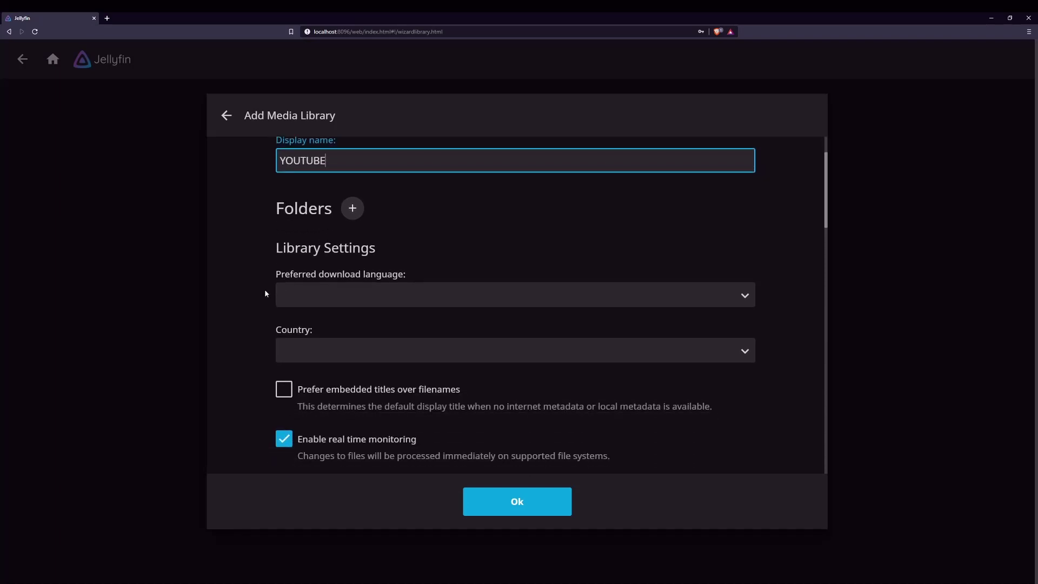
{"action": "scroll", "coordinate": [271, 260], "scroll_direction": "up", "scroll_amount": 2}
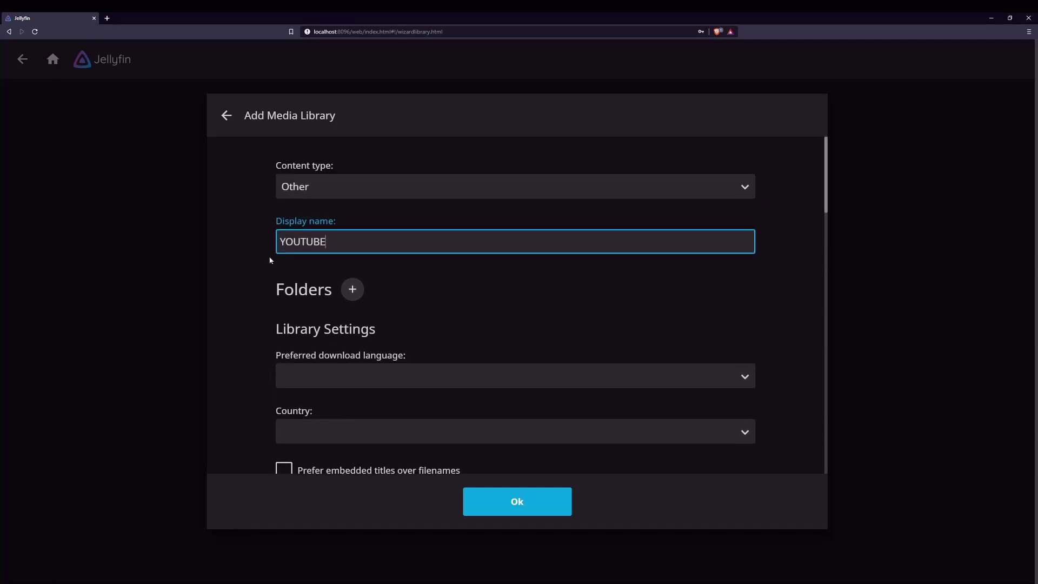
{"action": "left_click", "coordinate": [352, 294]}
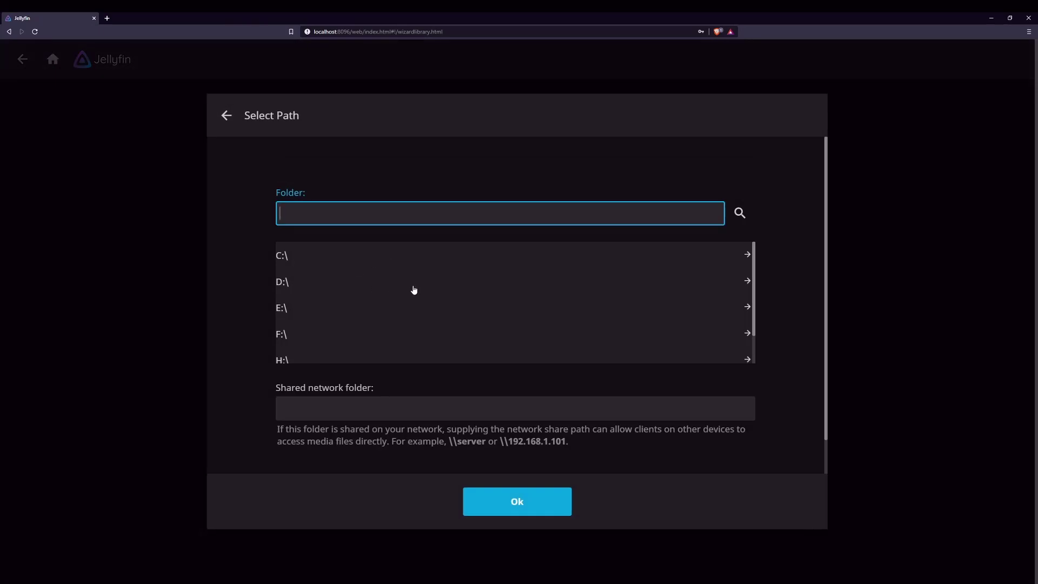
{"action": "scroll", "coordinate": [407, 286], "scroll_direction": "down", "scroll_amount": 1}
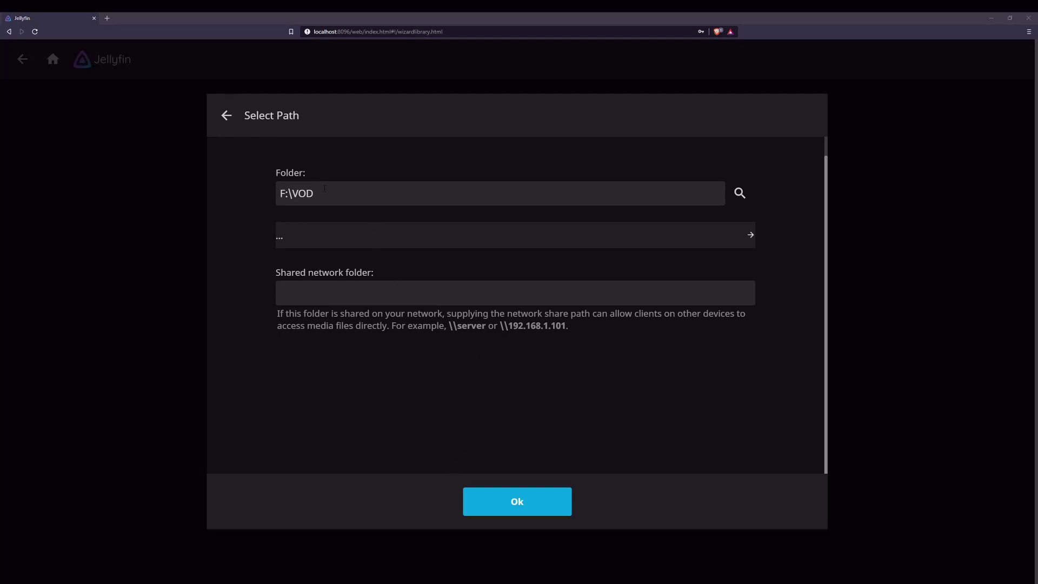
{"action": "left_click", "coordinate": [544, 502]}
Set the YOUTUBE library's preferred download language to English and its country to United States.
{"action": "scroll", "coordinate": [471, 341], "scroll_direction": "down", "scroll_amount": 3}
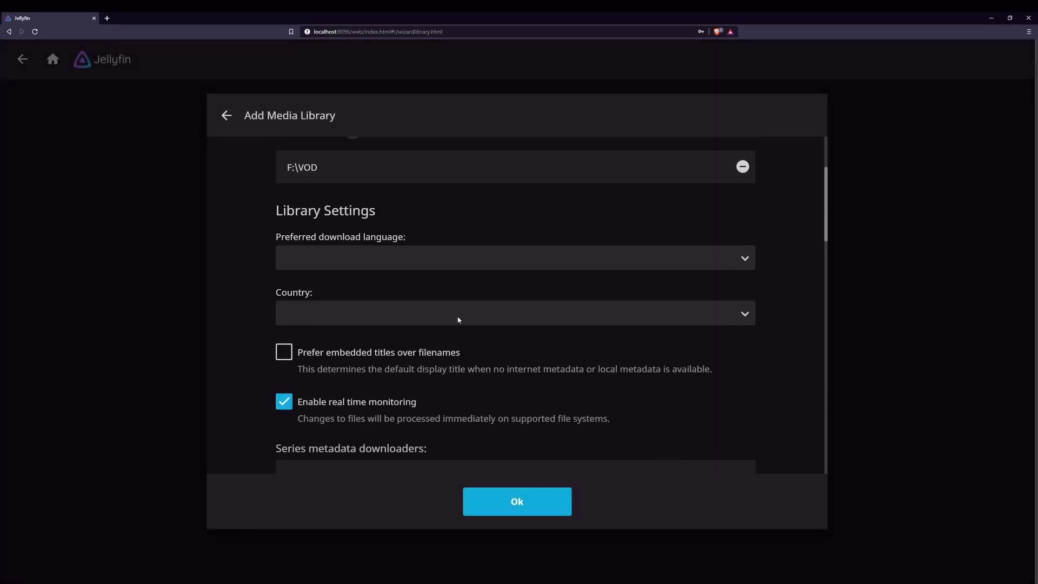
{"action": "left_click", "coordinate": [372, 257]}
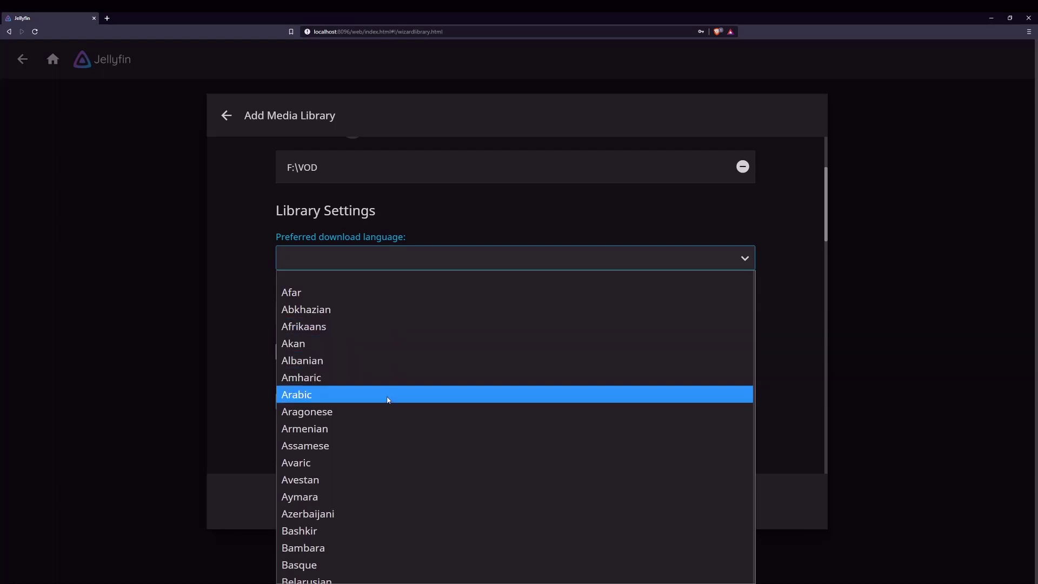
{"action": "scroll", "coordinate": [386, 401], "scroll_direction": "down", "scroll_amount": 7}
{"action": "scroll", "coordinate": [386, 401], "scroll_direction": "down", "scroll_amount": 5}
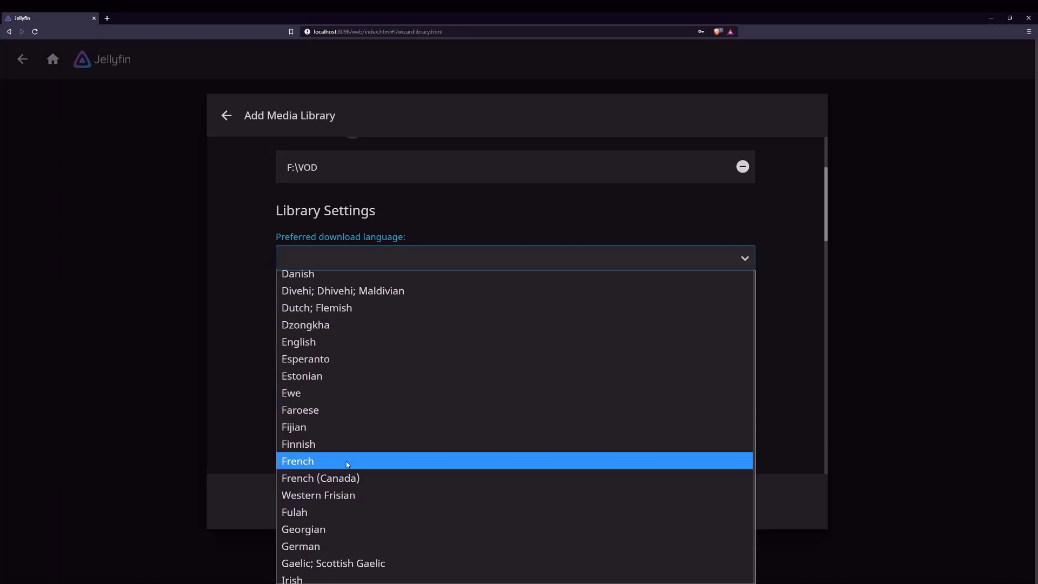
{"action": "left_click", "coordinate": [343, 341]}
{"action": "left_click", "coordinate": [342, 313]}
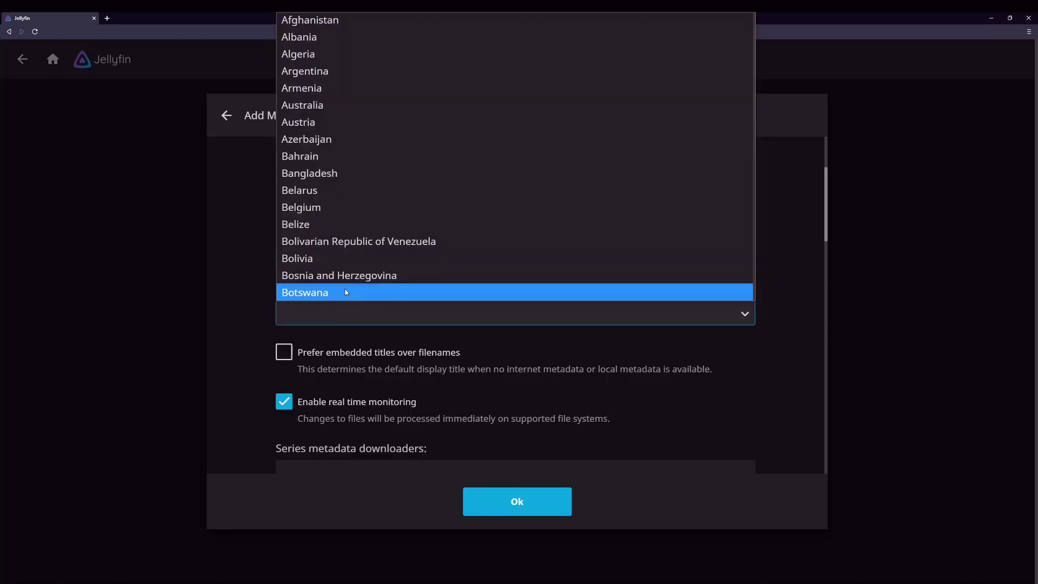
{"action": "scroll", "coordinate": [340, 226], "scroll_direction": "down", "scroll_amount": 20}
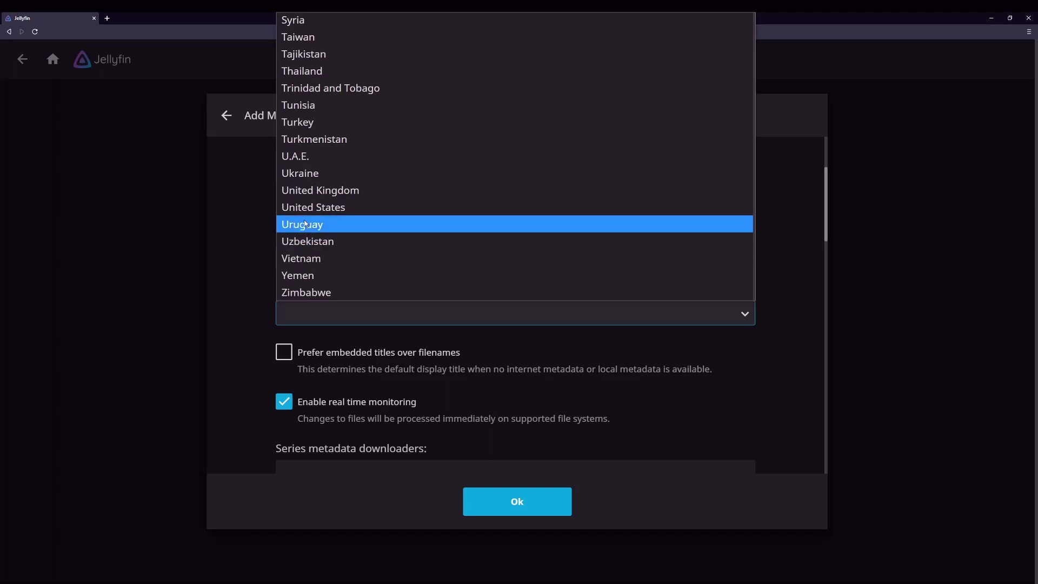
{"action": "left_click", "coordinate": [338, 207]}
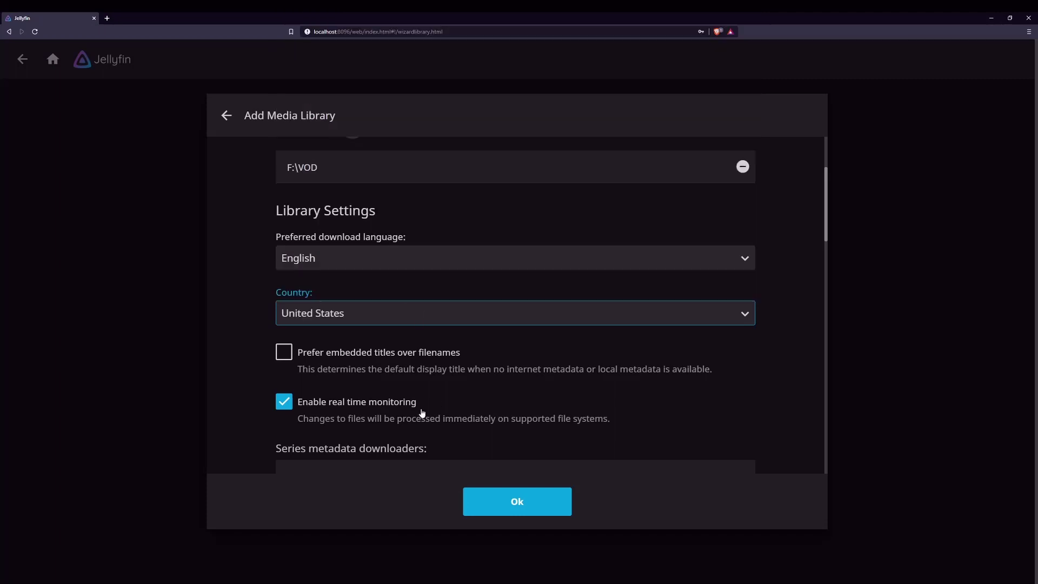
Examine the library's remaining options, including real time monitoring, the metadata downloaders, image fetchers and artwork saving.
{"action": "scroll", "coordinate": [425, 408], "scroll_direction": "down", "scroll_amount": 3}
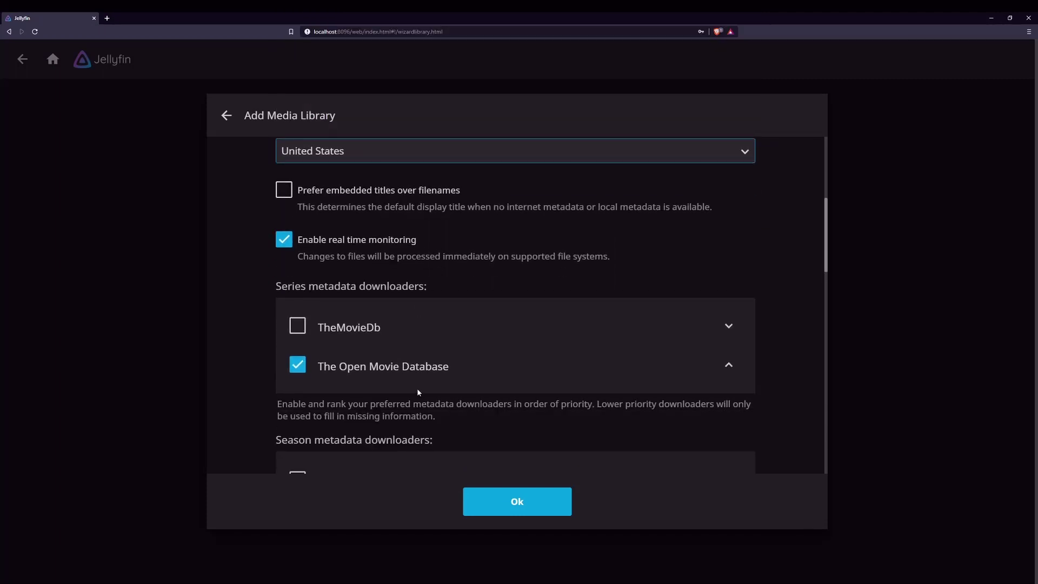
{"action": "scroll", "coordinate": [446, 354], "scroll_direction": "down", "scroll_amount": 3}
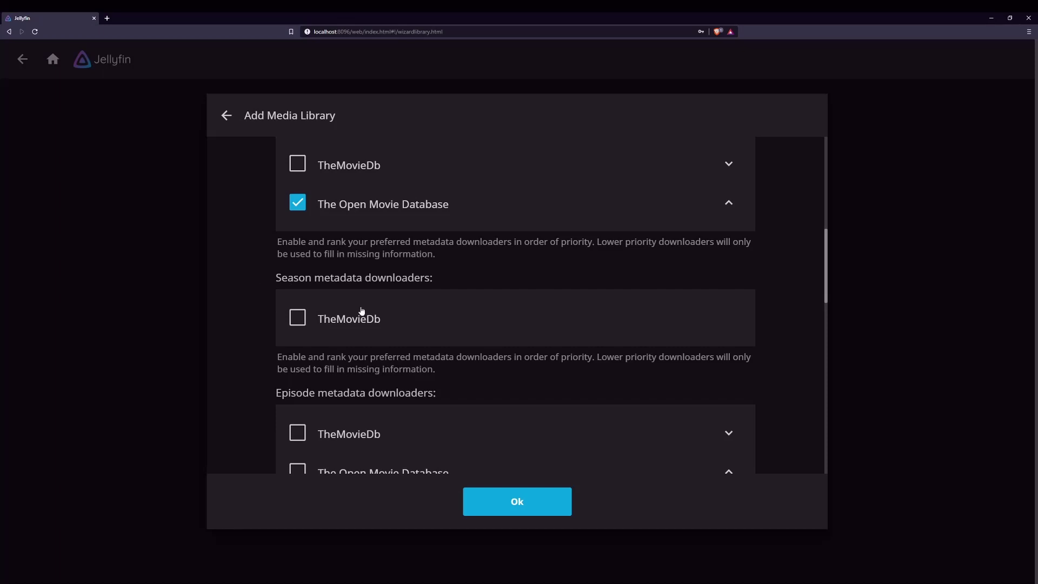
{"action": "scroll", "coordinate": [366, 359], "scroll_direction": "down", "scroll_amount": 2}
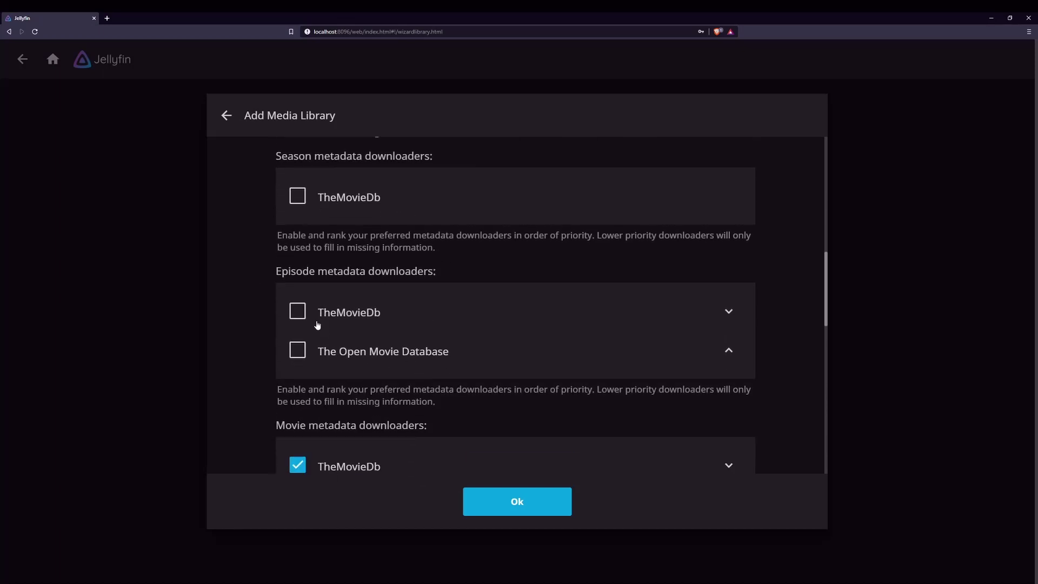
{"action": "scroll", "coordinate": [346, 335], "scroll_direction": "up", "scroll_amount": 3}
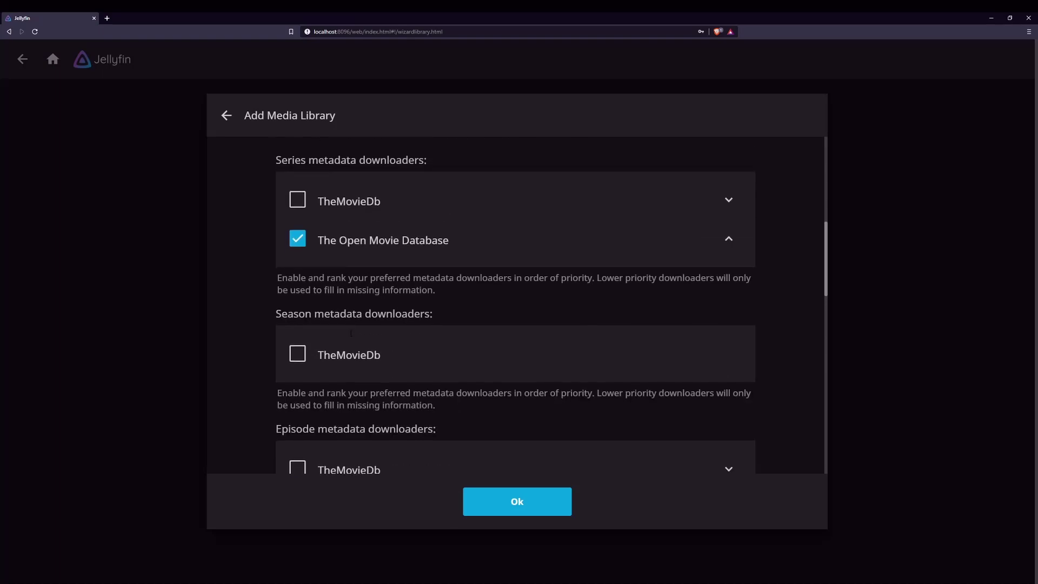
{"action": "scroll", "coordinate": [349, 332], "scroll_direction": "up", "scroll_amount": 3}
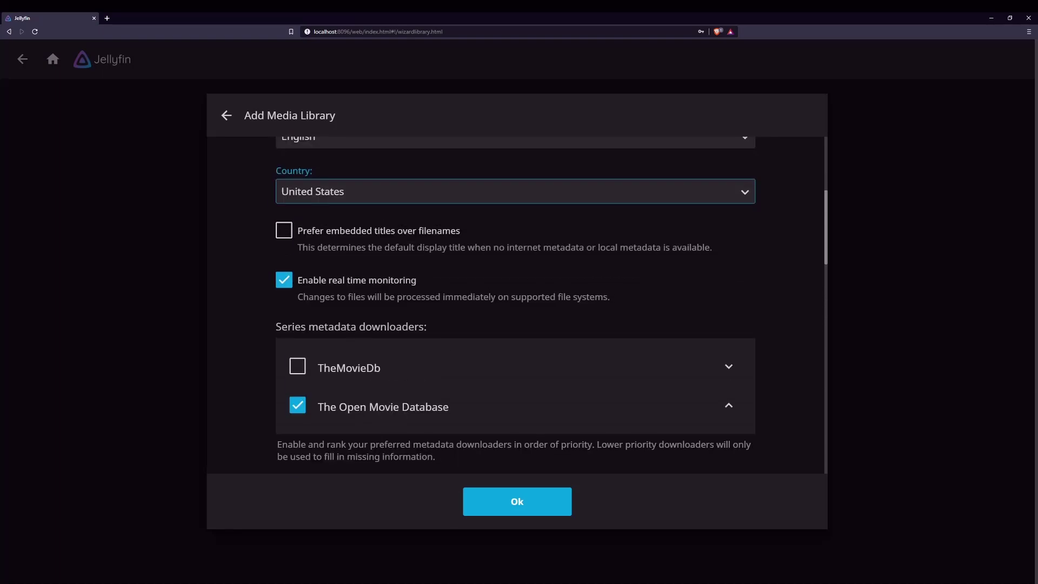
{"action": "scroll", "coordinate": [515, 302], "scroll_direction": "up", "scroll_amount": 4}
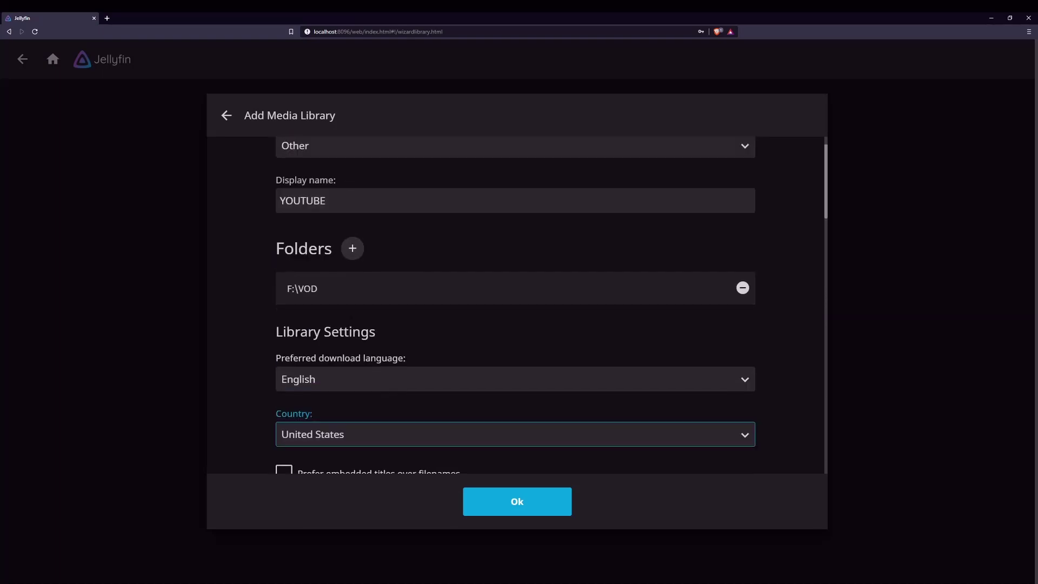
{"action": "scroll", "coordinate": [350, 320], "scroll_direction": "down", "scroll_amount": 15}
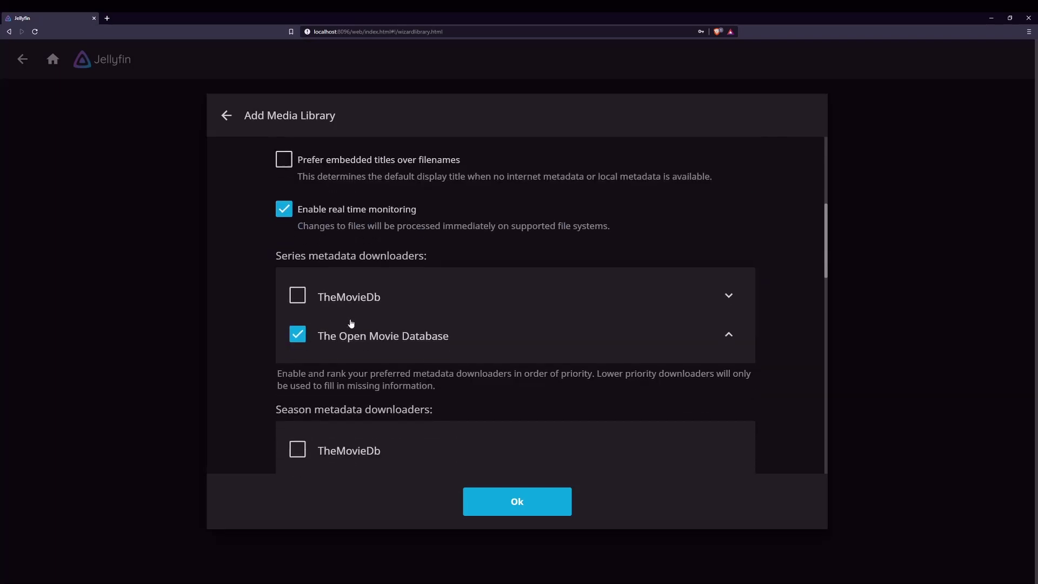
{"action": "scroll", "coordinate": [351, 323], "scroll_direction": "down", "scroll_amount": 5}
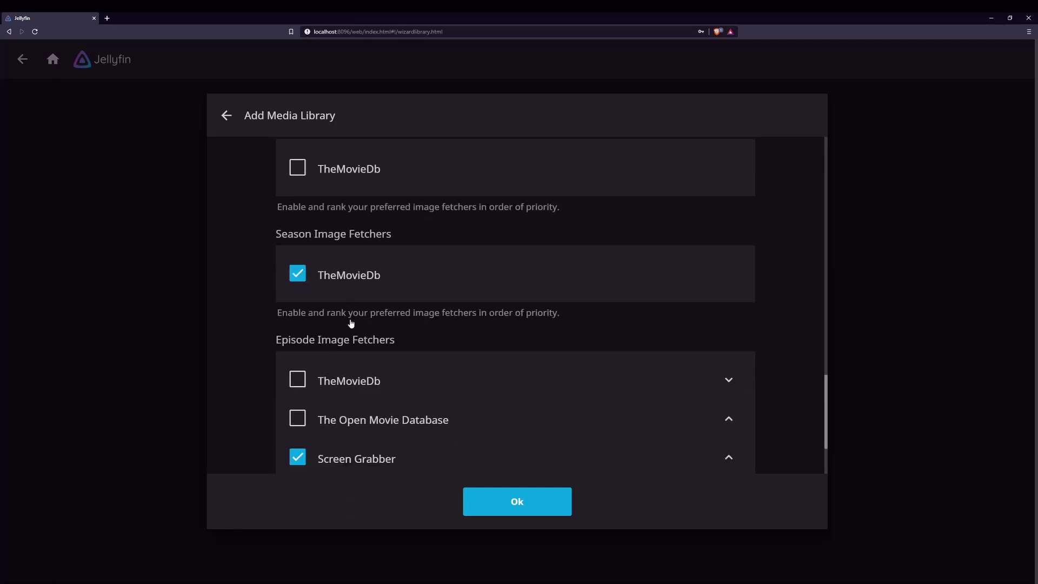
{"action": "scroll", "coordinate": [351, 323], "scroll_direction": "down", "scroll_amount": 6}
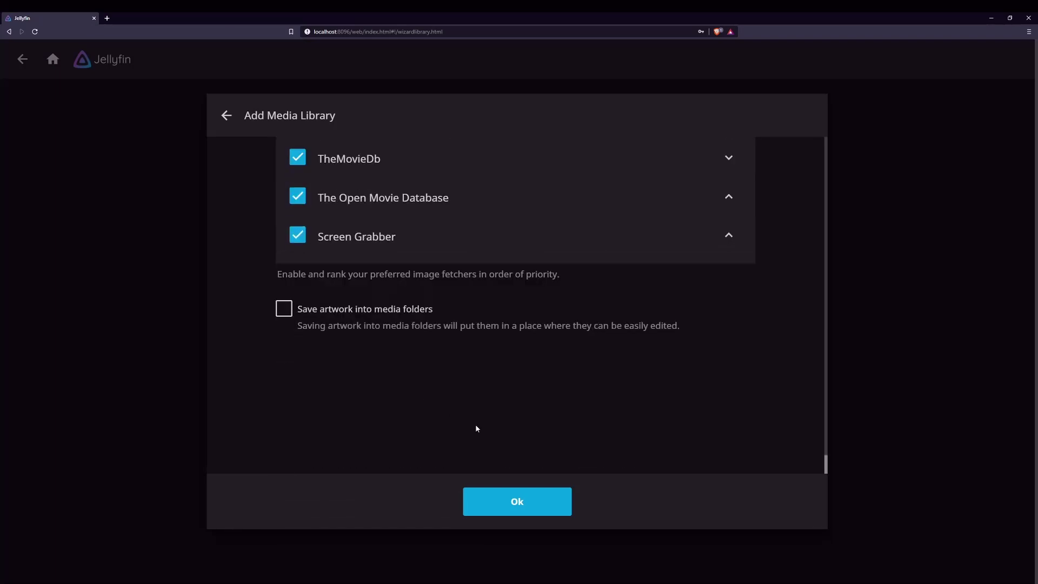
Confirm the YOUTUBE library and accept English and United States as the default metadata language and country.
{"action": "left_click", "coordinate": [543, 511]}
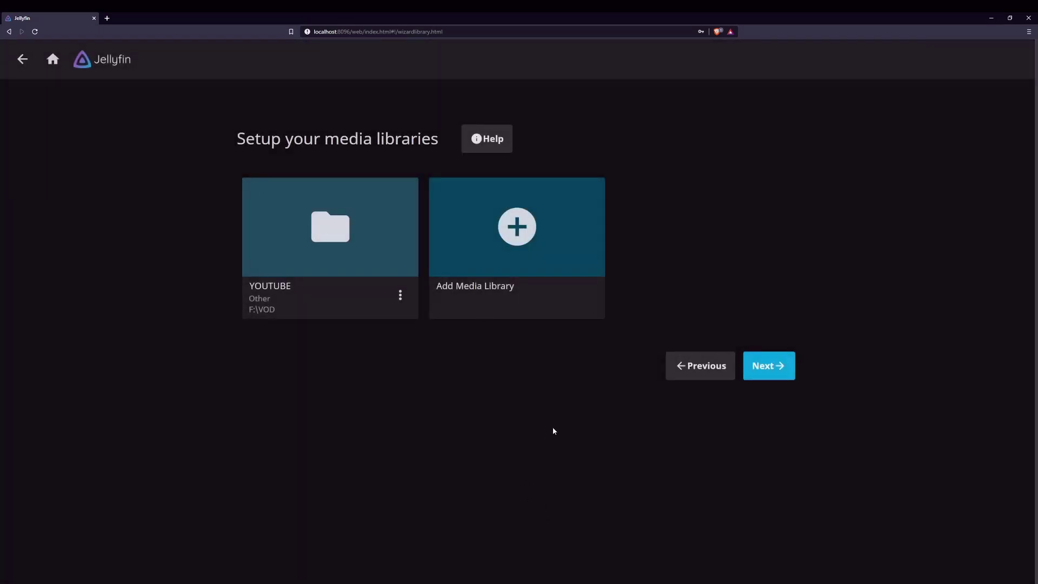
{"action": "left_click", "coordinate": [769, 365]}
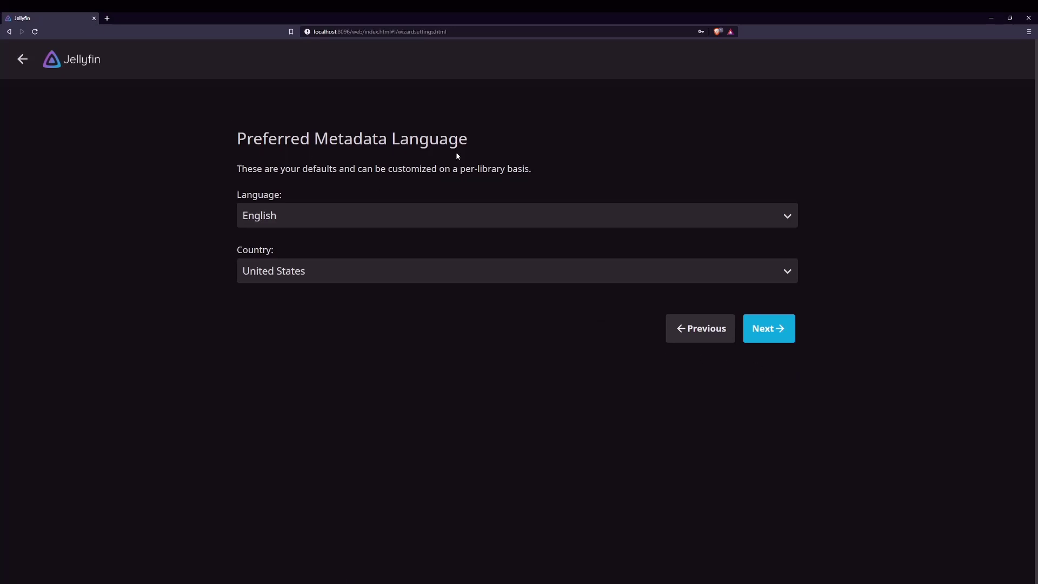
{"action": "left_click", "coordinate": [774, 334]}
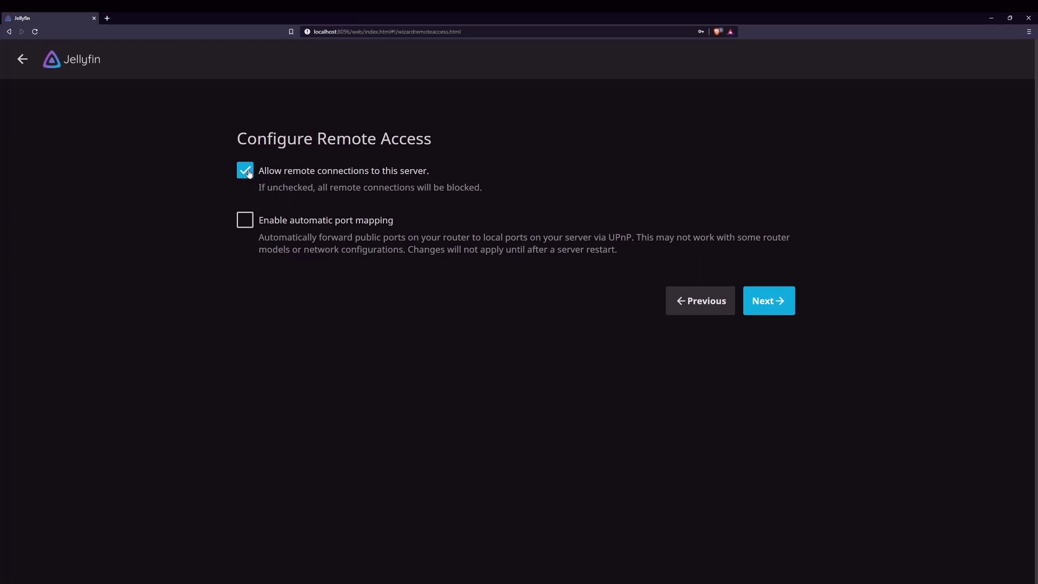
Toggle the option to allow remote connections to this server and continue past the remote access setup.
{"action": "left_click", "coordinate": [249, 172]}
{"action": "left_click", "coordinate": [244, 171]}
{"action": "left_click", "coordinate": [246, 170]}
{"action": "left_click", "coordinate": [780, 299]}
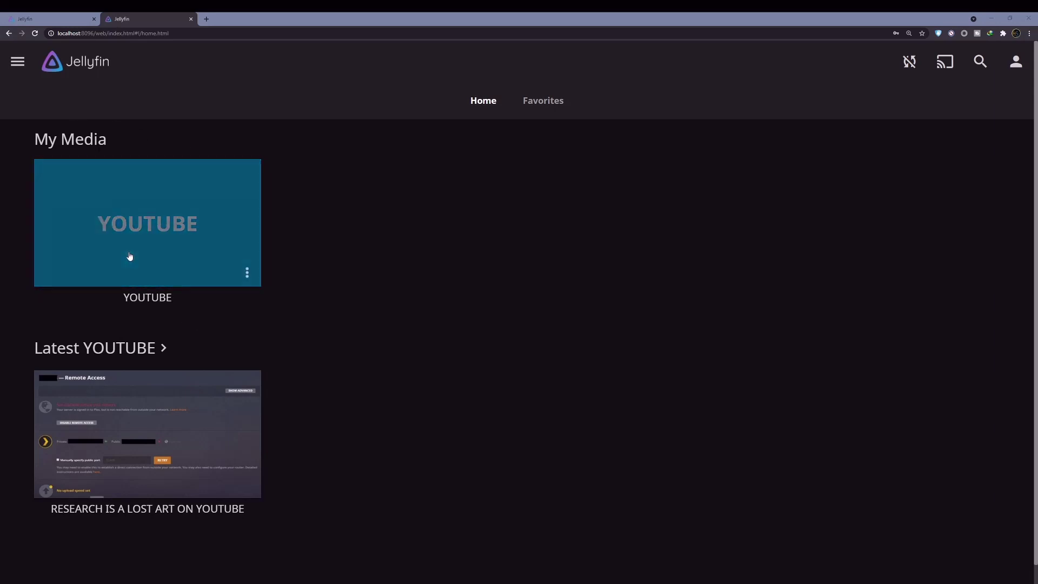
{"action": "scroll", "coordinate": [151, 318], "scroll_direction": "down", "scroll_amount": 1}
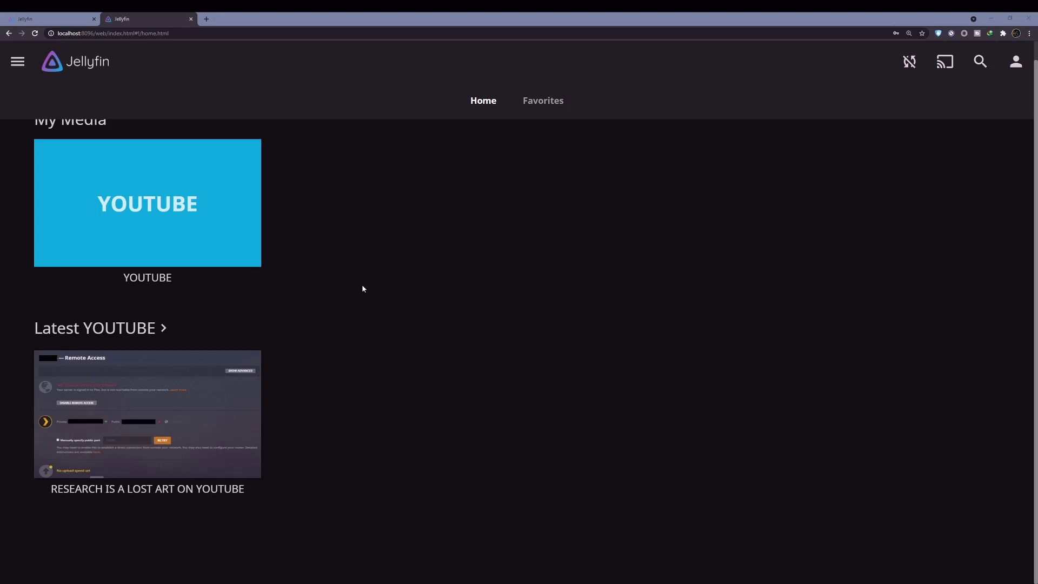
{"action": "scroll", "coordinate": [675, 310], "scroll_direction": "up", "scroll_amount": 1}
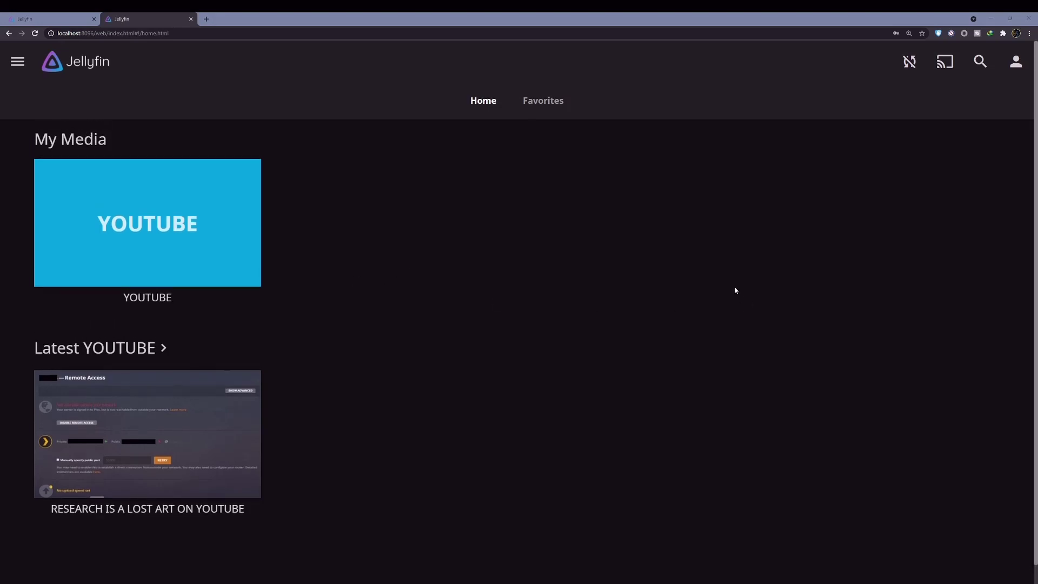
Open the user's playback settings and examine the choices for maximum audio channels, home network quality and Chromecast streaming quality.
{"action": "left_click", "coordinate": [1015, 64]}
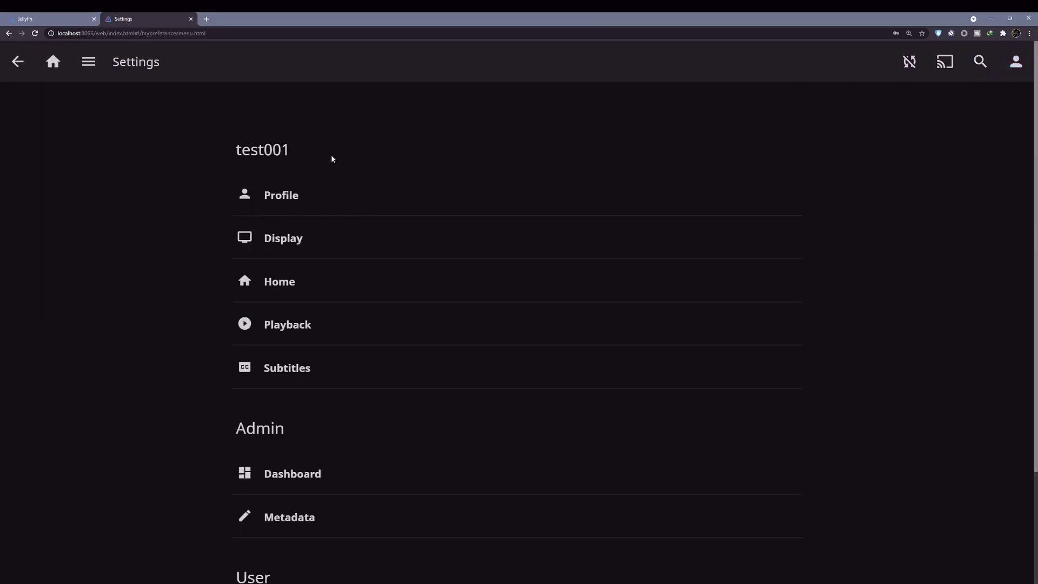
{"action": "left_click", "coordinate": [284, 331]}
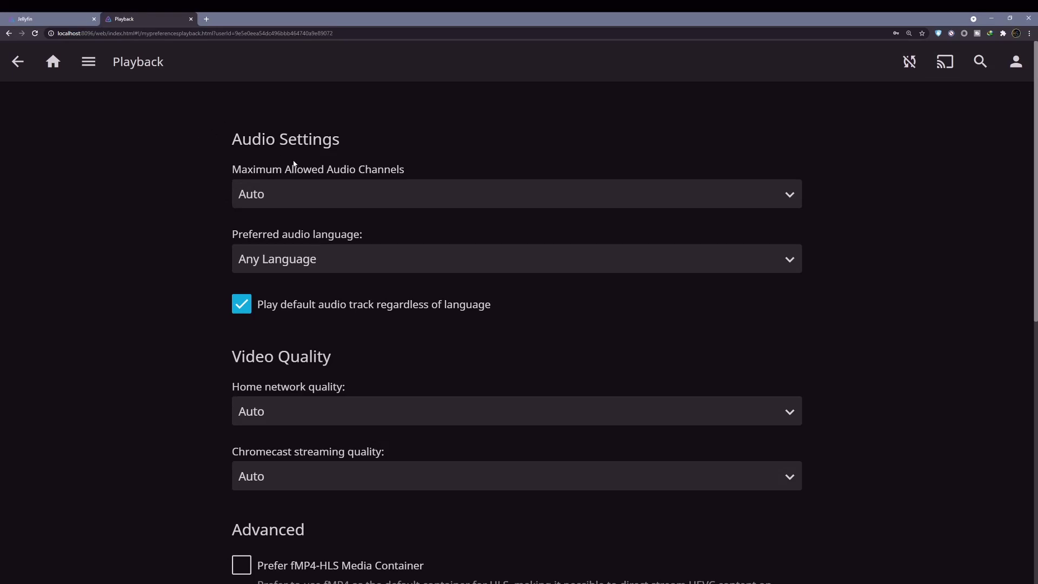
{"action": "left_click", "coordinate": [288, 191]}
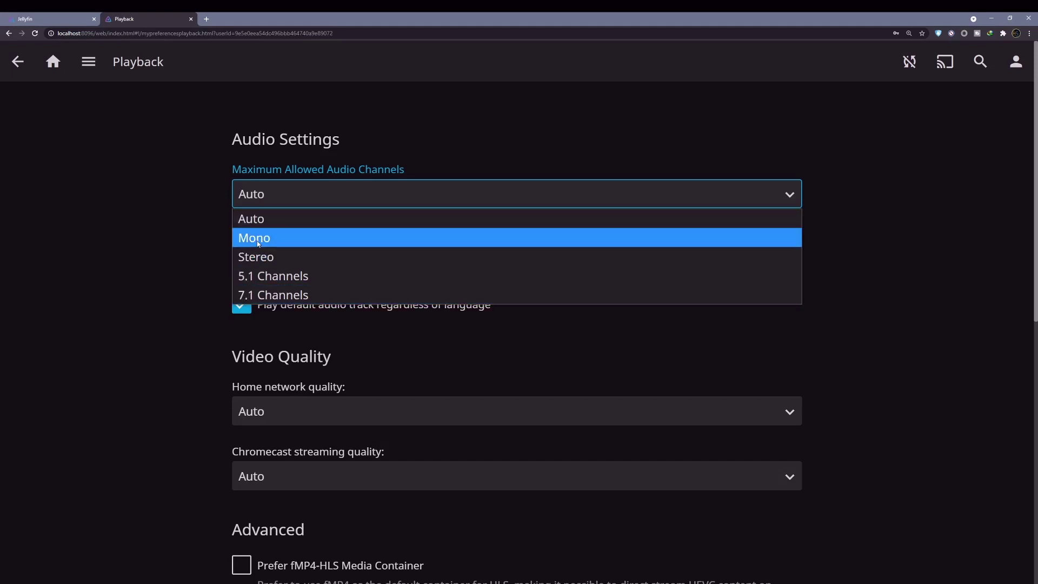
{"action": "left_click", "coordinate": [173, 280]}
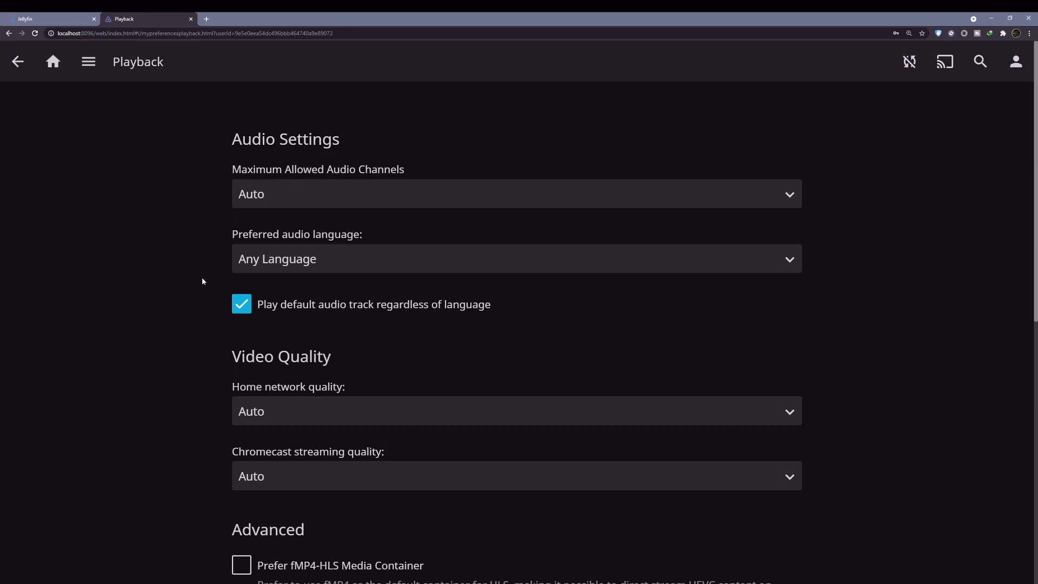
{"action": "scroll", "coordinate": [297, 194], "scroll_direction": "down", "scroll_amount": 2}
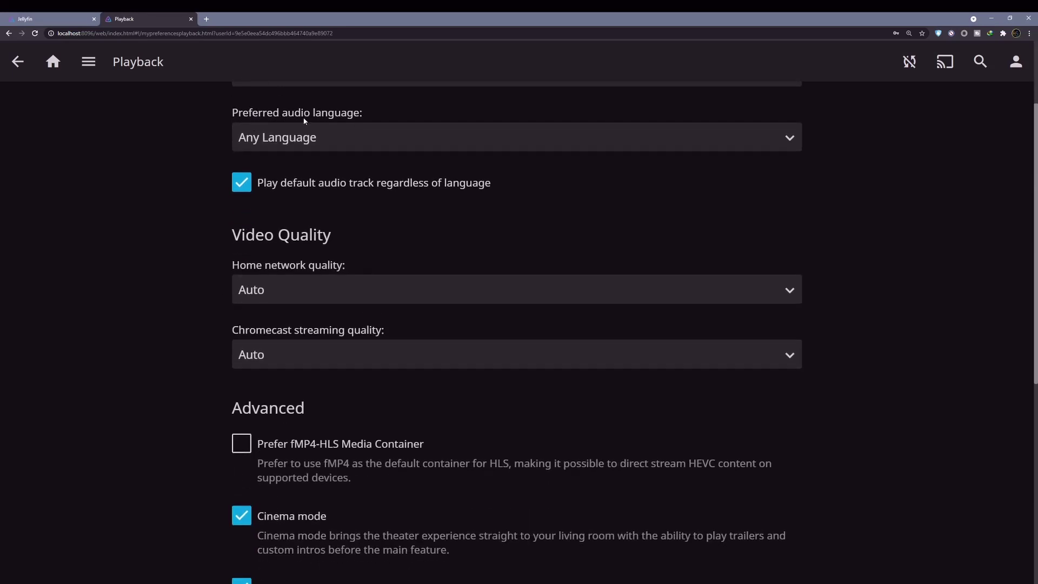
{"action": "left_click", "coordinate": [283, 291]}
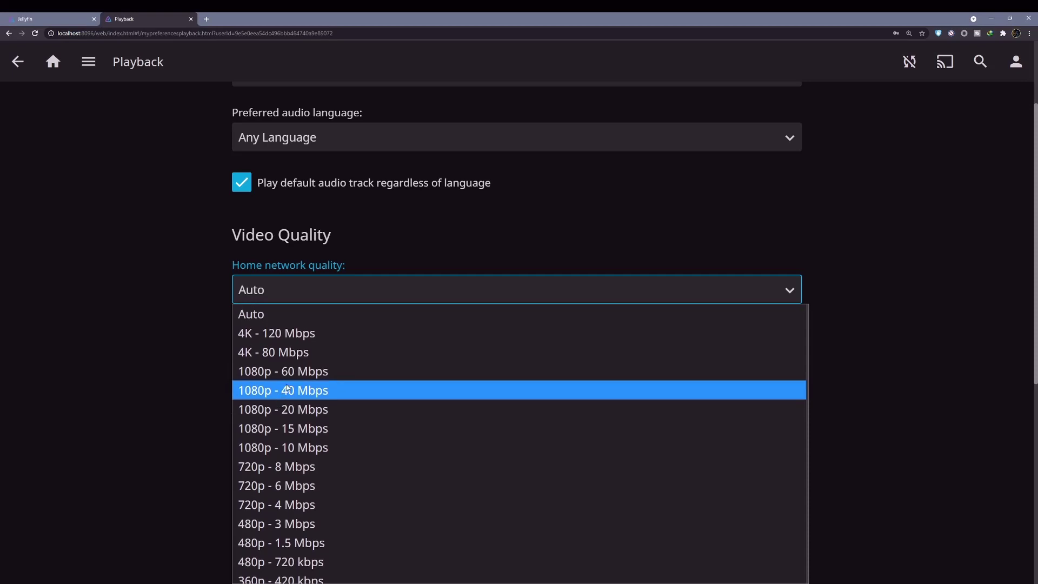
{"action": "left_click", "coordinate": [173, 295]}
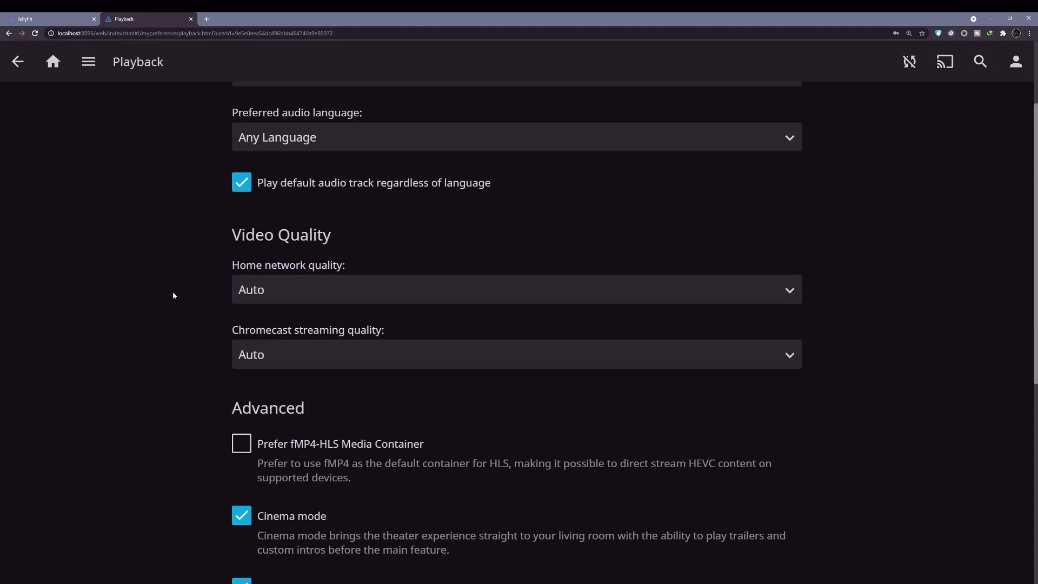
{"action": "left_click", "coordinate": [303, 357]}
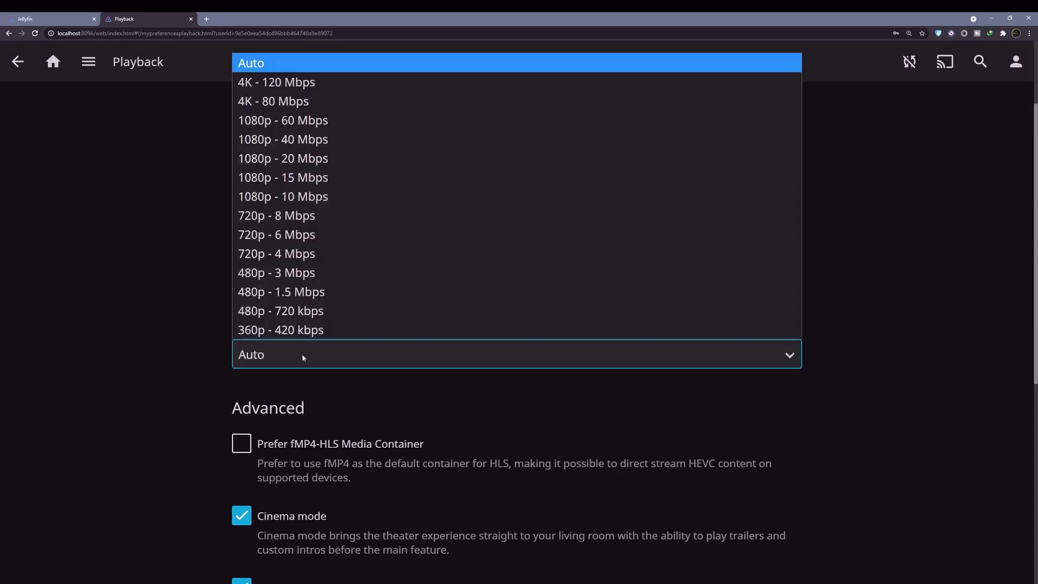
{"action": "left_click", "coordinate": [148, 357]}
Enable Prefer fMP4-HLS Media Container in the advanced playback settings and check the Chromecast version choices.
{"action": "scroll", "coordinate": [148, 358], "scroll_direction": "down", "scroll_amount": 3}
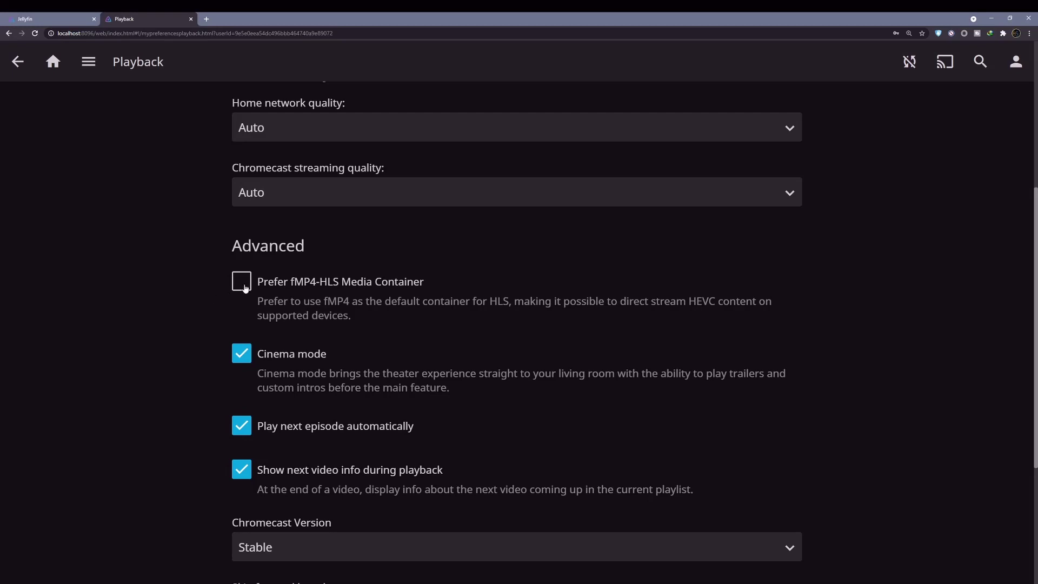
{"action": "left_click", "coordinate": [247, 284]}
{"action": "scroll", "coordinate": [222, 300], "scroll_direction": "down", "scroll_amount": 4}
{"action": "scroll", "coordinate": [221, 300], "scroll_direction": "down", "scroll_amount": 1}
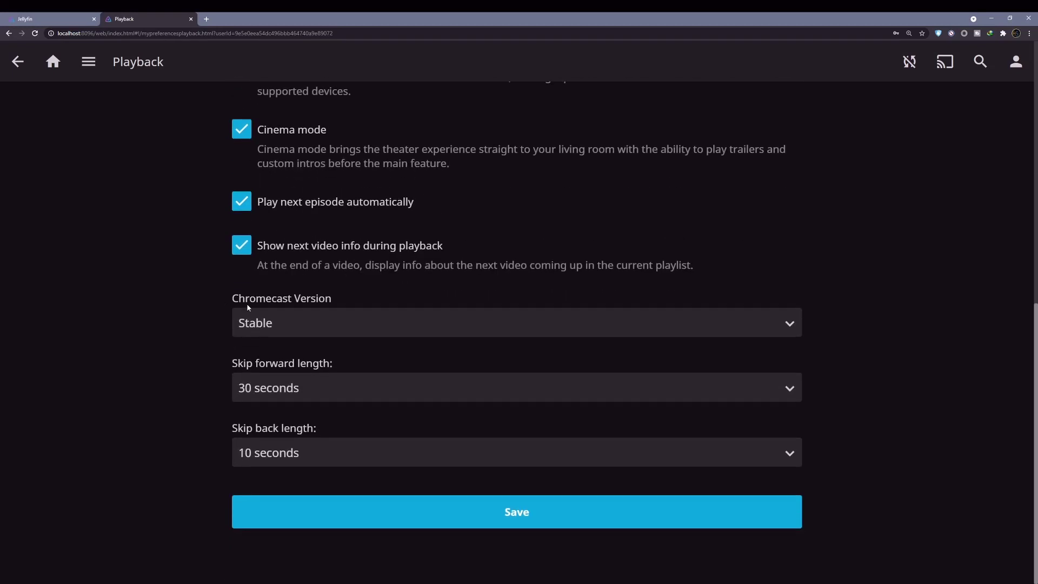
{"action": "left_click", "coordinate": [312, 320]}
{"action": "left_click", "coordinate": [117, 361]}
Review the playback settings once more, save them and return to the home page.
{"action": "scroll", "coordinate": [301, 347], "scroll_direction": "up", "scroll_amount": 9}
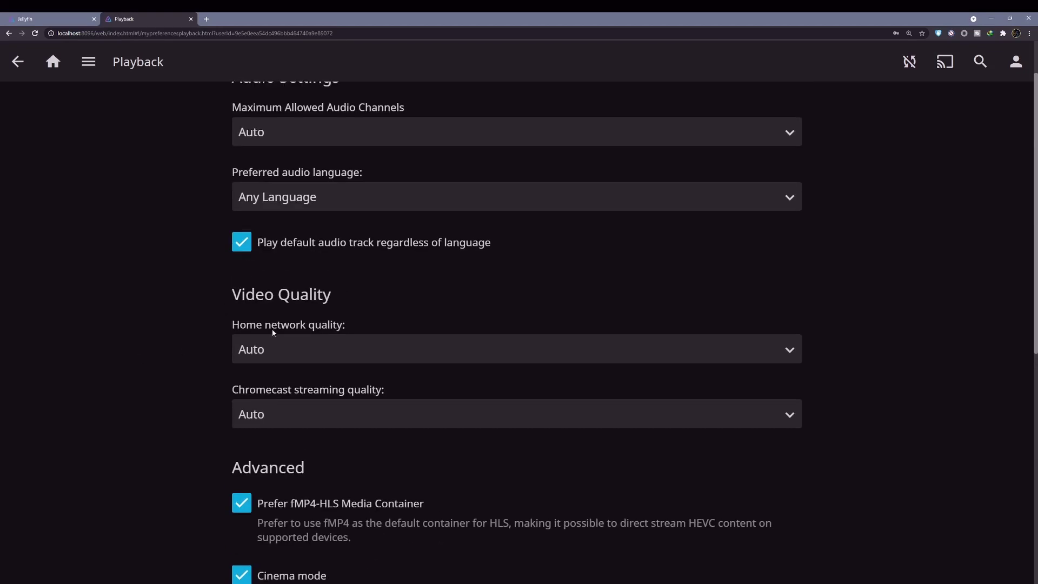
{"action": "scroll", "coordinate": [276, 324], "scroll_direction": "up", "scroll_amount": 1}
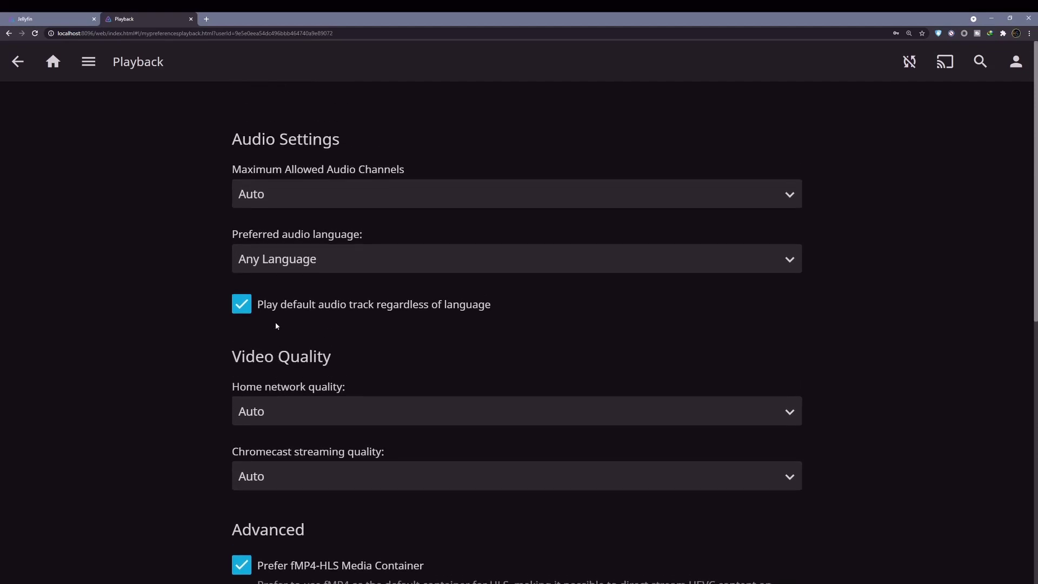
{"action": "scroll", "coordinate": [276, 325], "scroll_direction": "down", "scroll_amount": 10}
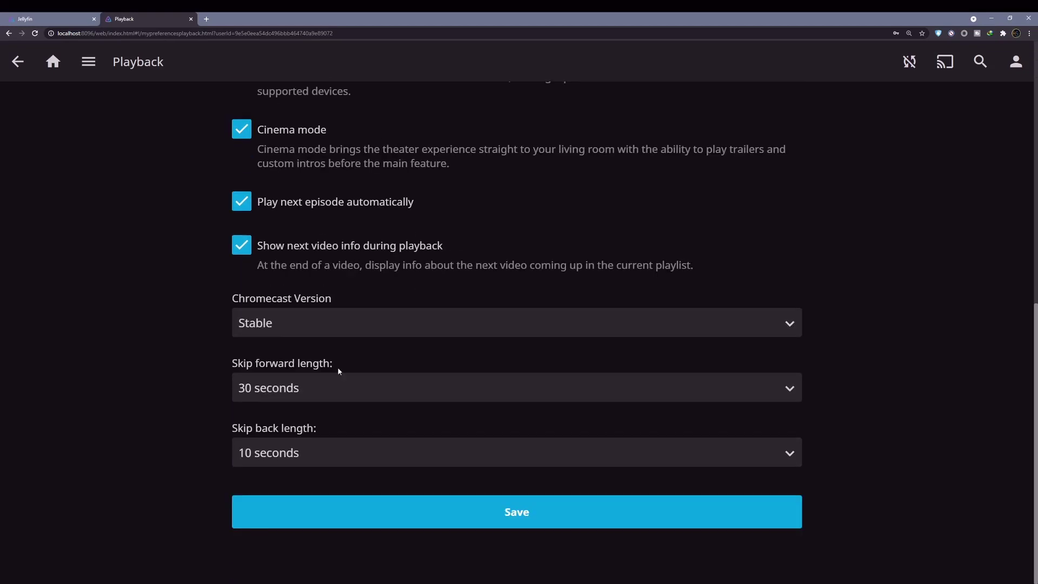
{"action": "left_click", "coordinate": [492, 518]}
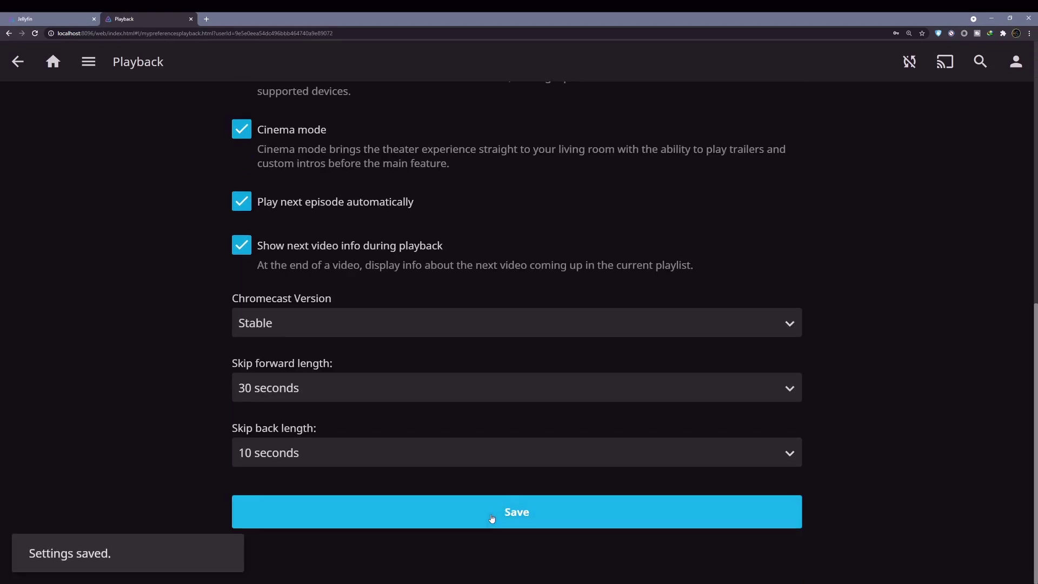
{"action": "scroll", "coordinate": [461, 451], "scroll_direction": "up", "scroll_amount": 3}
{"action": "left_click", "coordinate": [53, 62]}
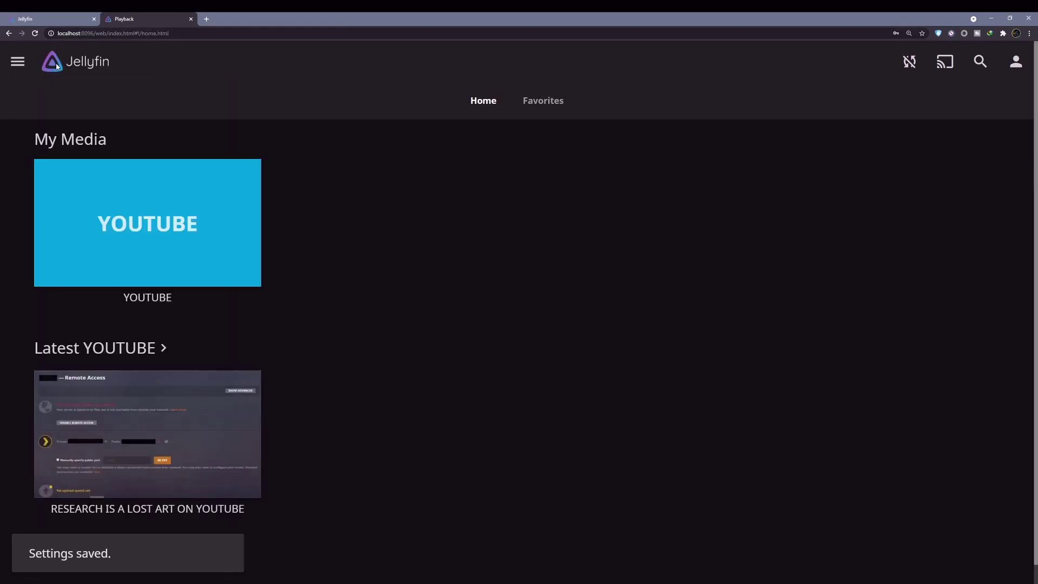